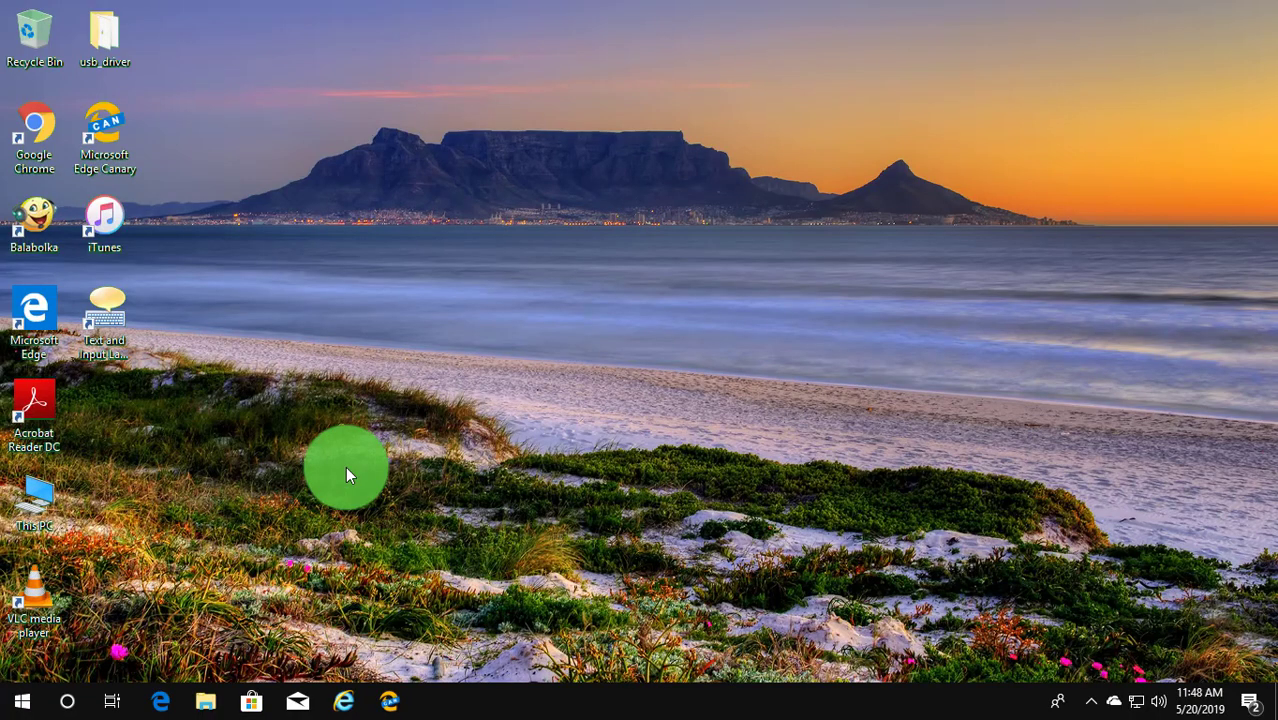
# Launch Command Prompt as administrator from a 'cmd' search and approve the elevation prompt.
pyautogui.click(70, 703)
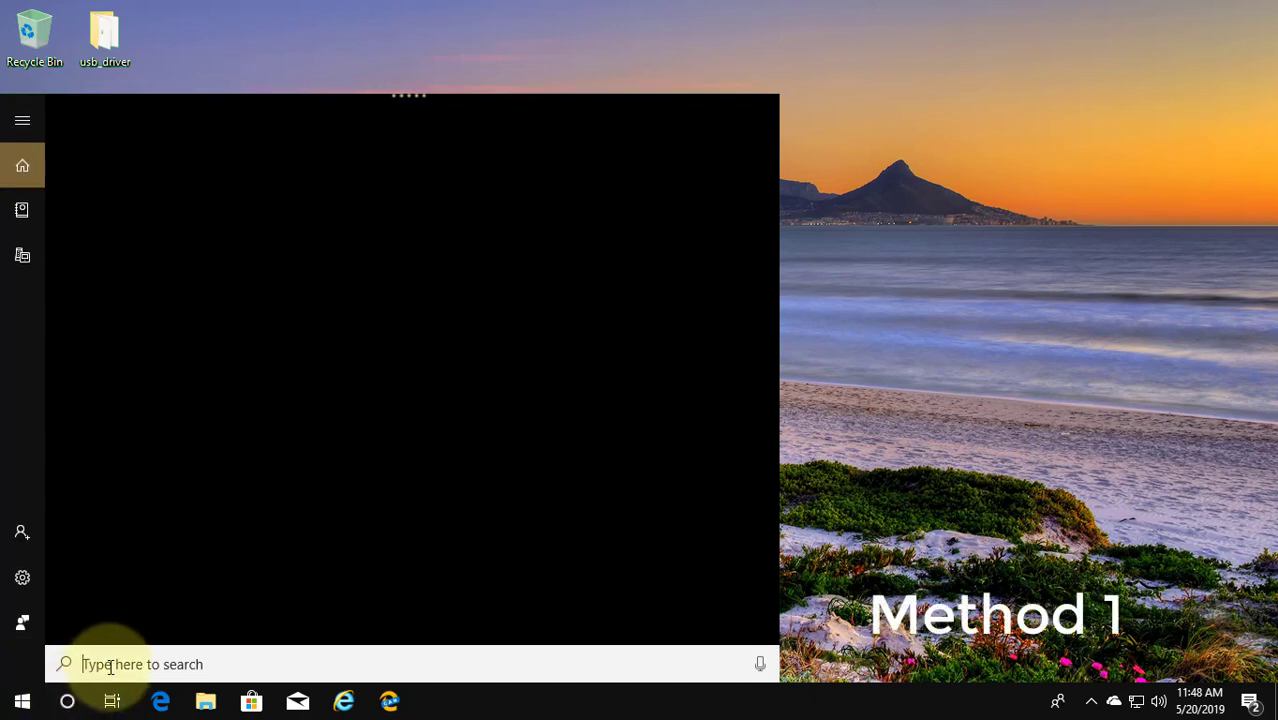
pyautogui.write('c')
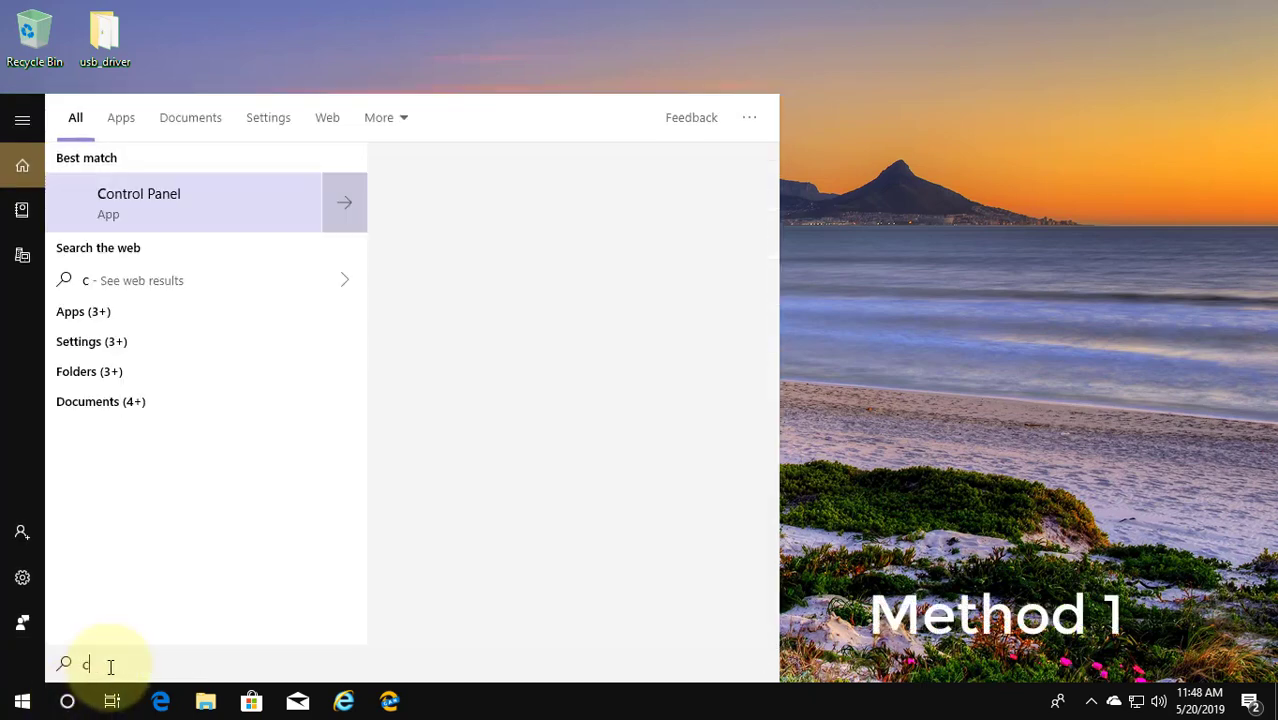
pyautogui.write('md')
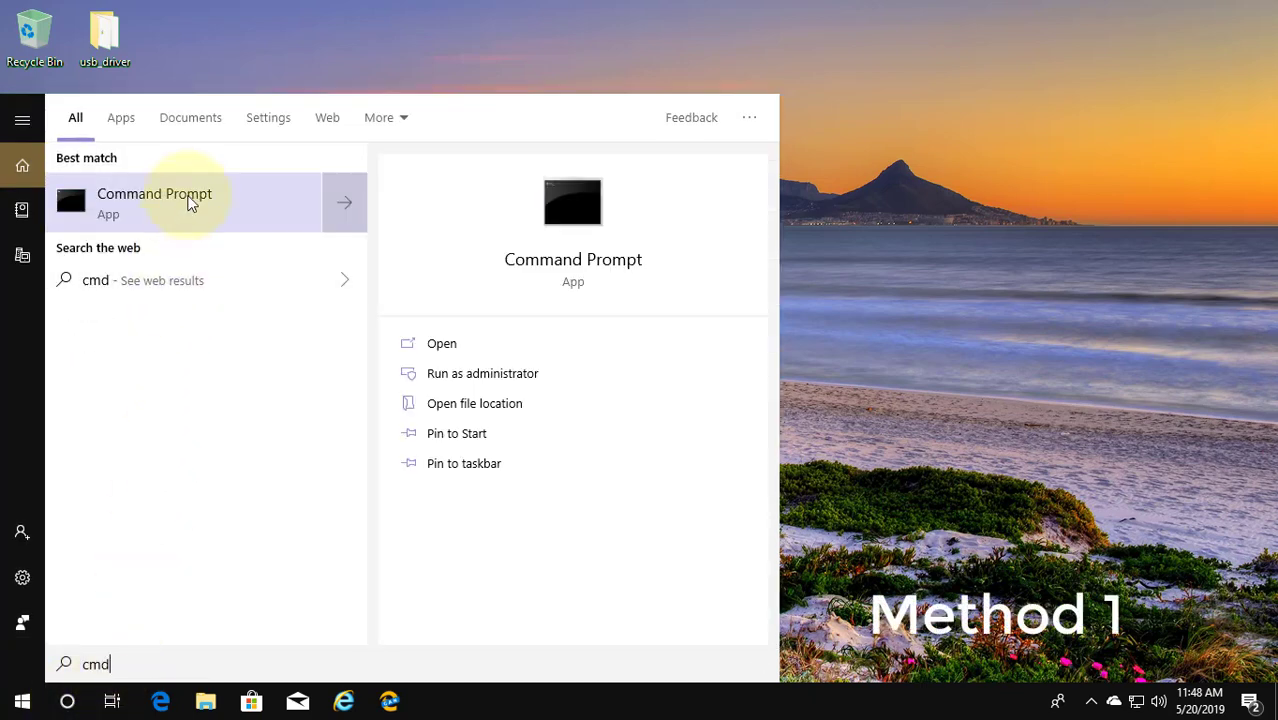
pyautogui.rightClick(190, 200)
pyautogui.click(270, 220)
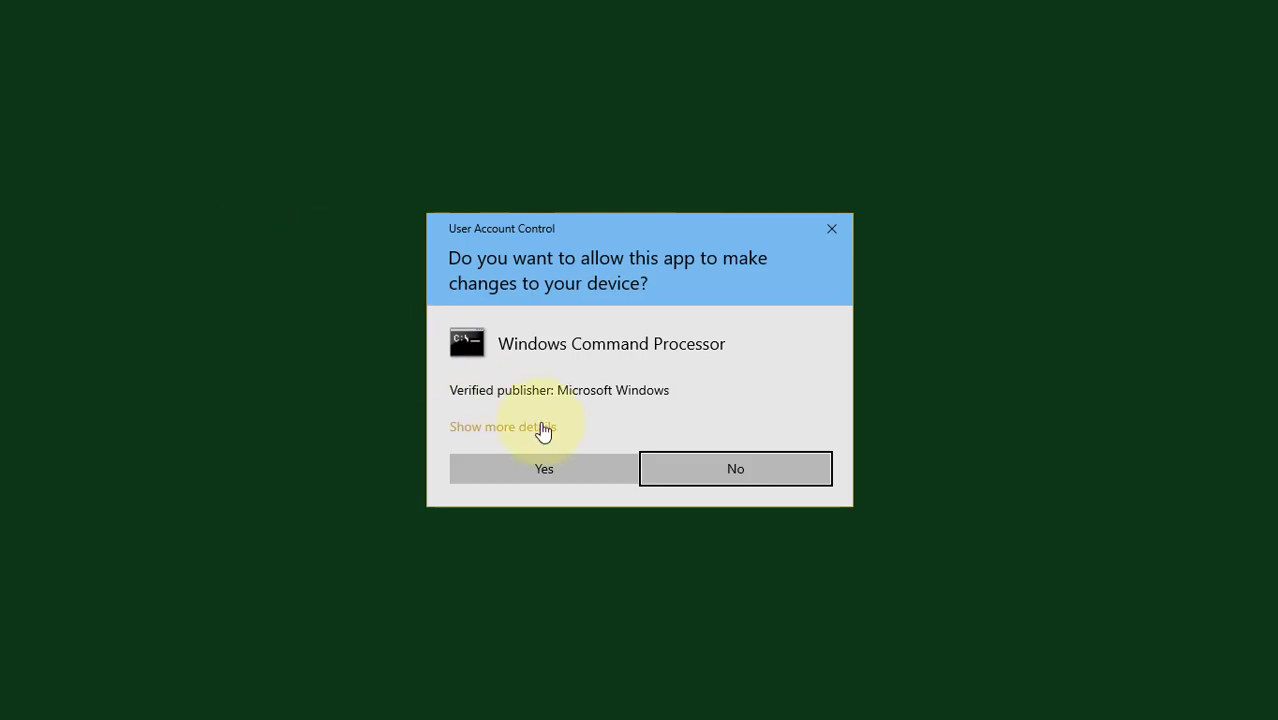
pyautogui.click(545, 470)
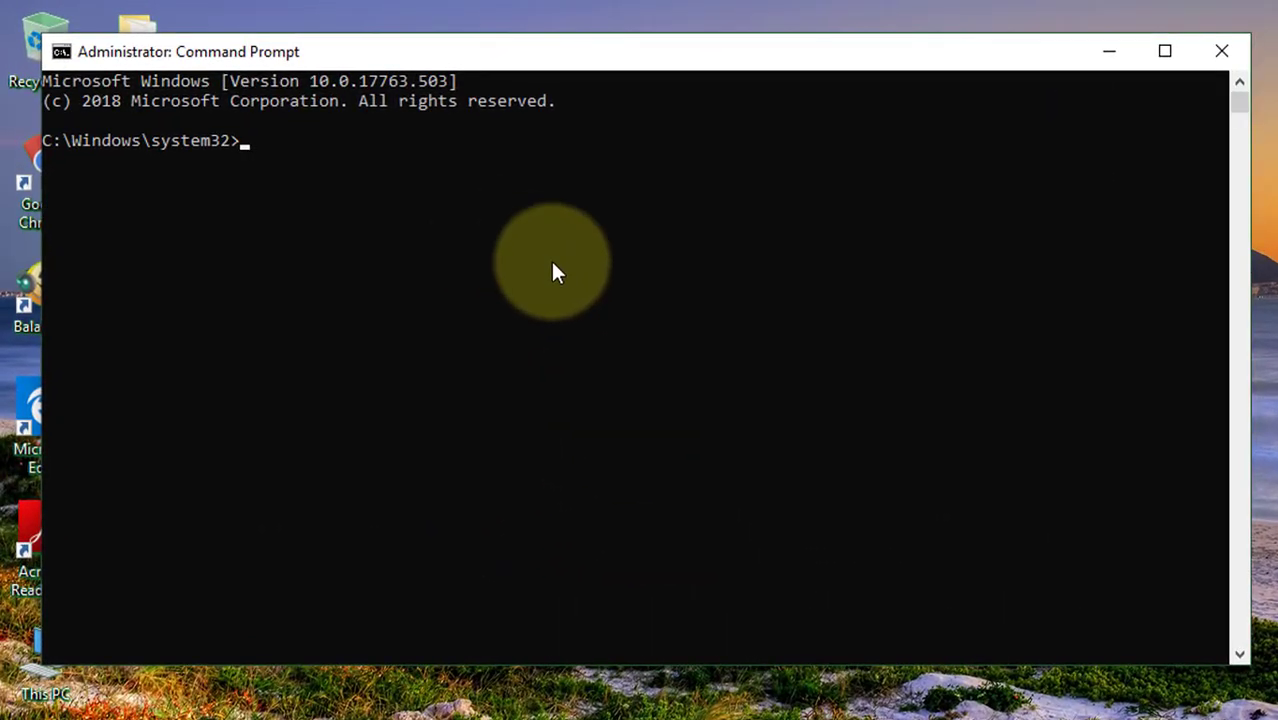
# Run sfc /scannow and let the scan complete with no integrity violations found.
pyautogui.write('sf')
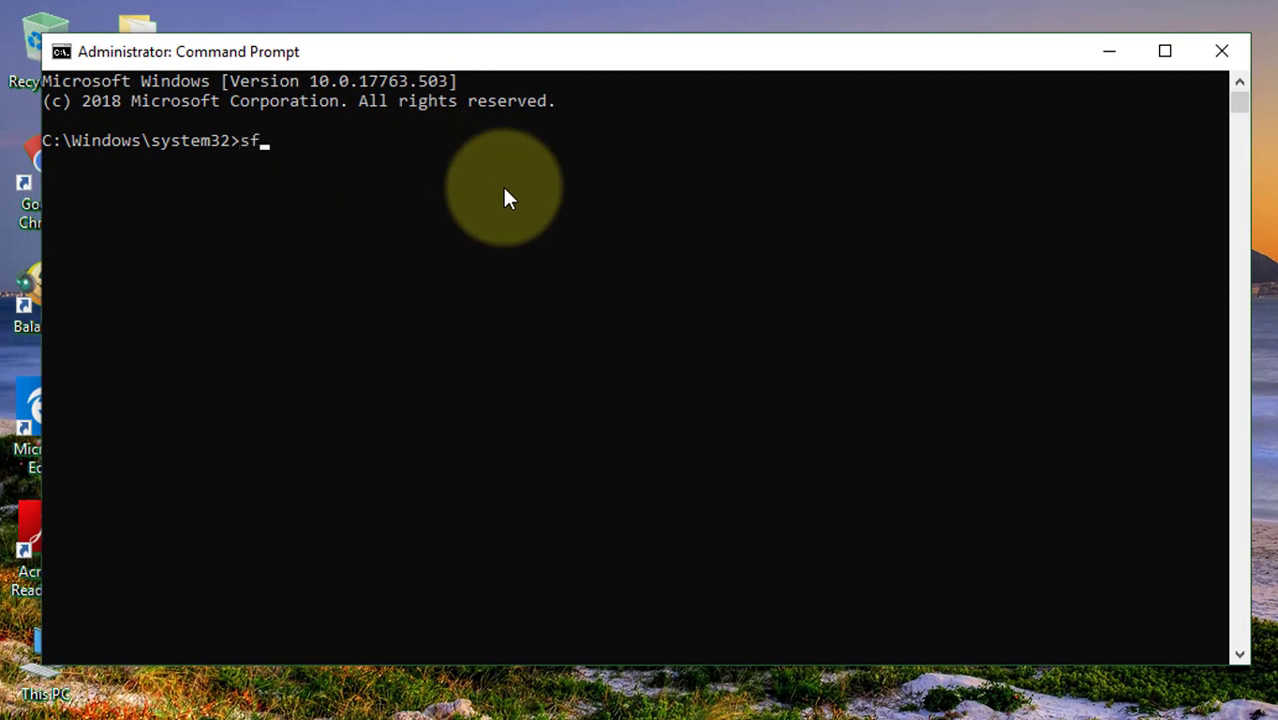
pyautogui.write('c /scannow')
pyautogui.press('Return')
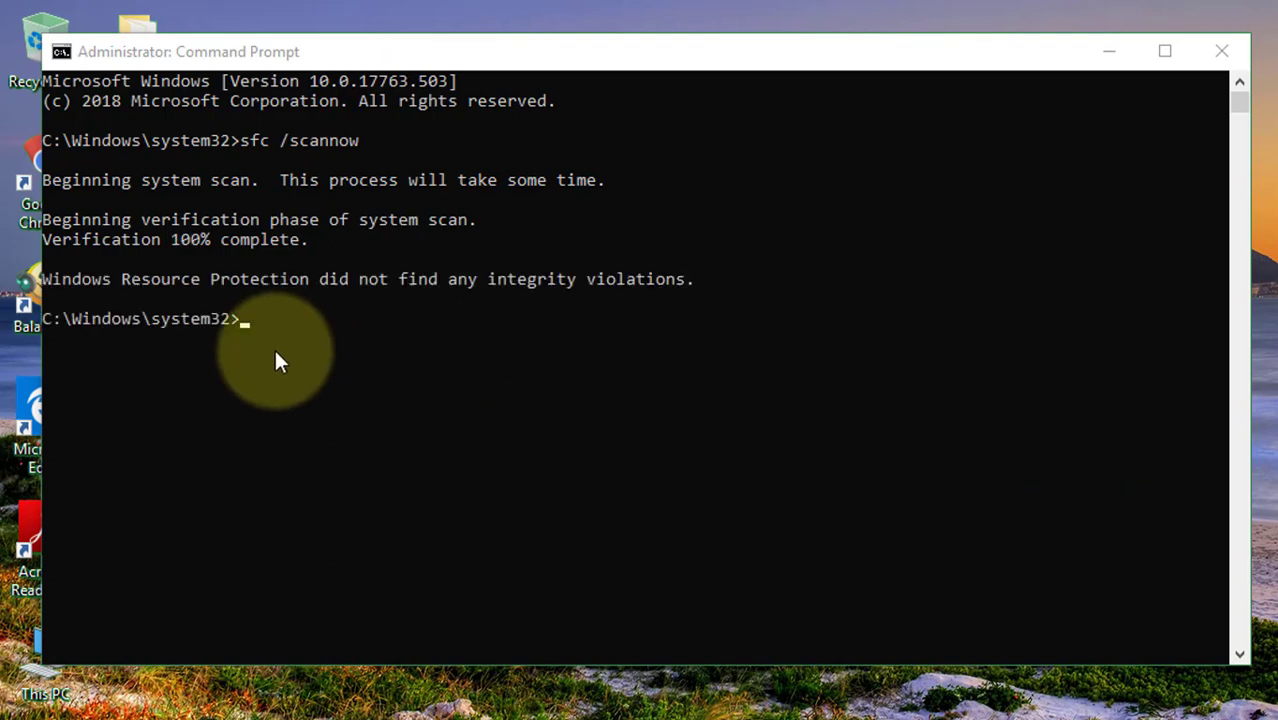
# Run dism.exe /Online /Cleanup-image /Restorehealth, then close the Command Prompt window.
pyautogui.click(758, 335)
pyautogui.write('di')
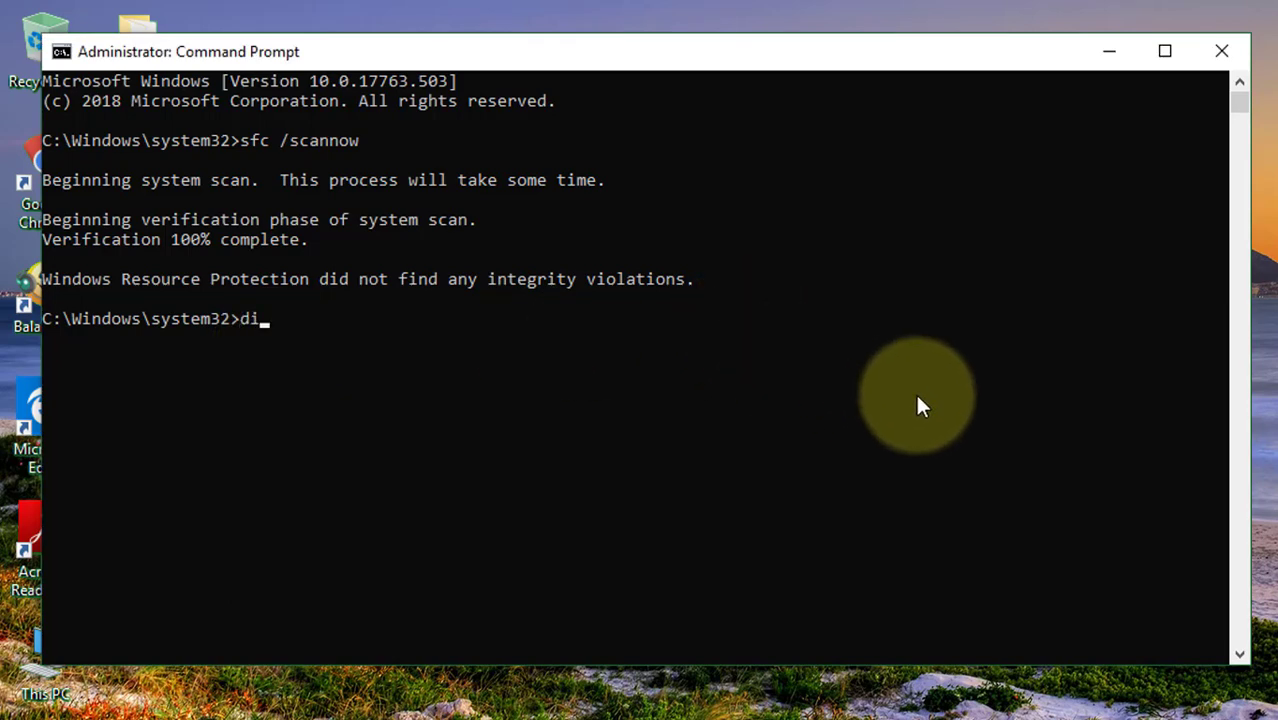
pyautogui.write('sm.exe /Online')
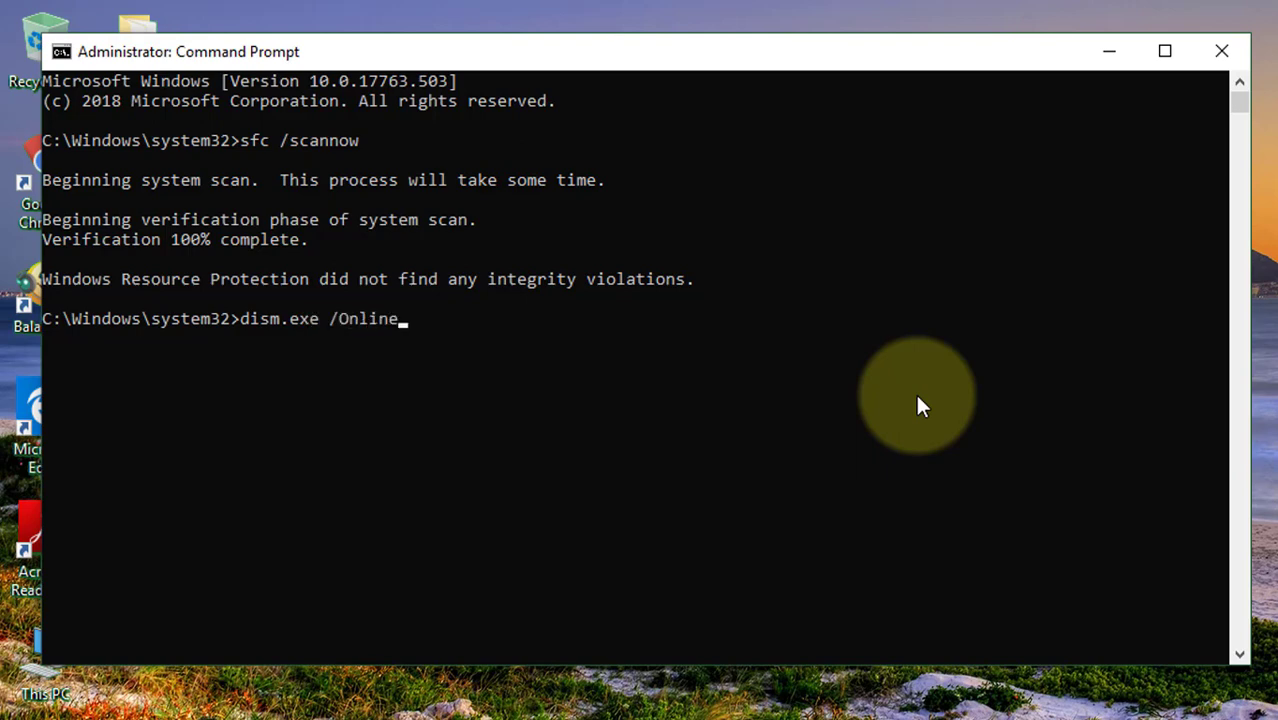
pyautogui.write(' /Cleanup-image /REstore')
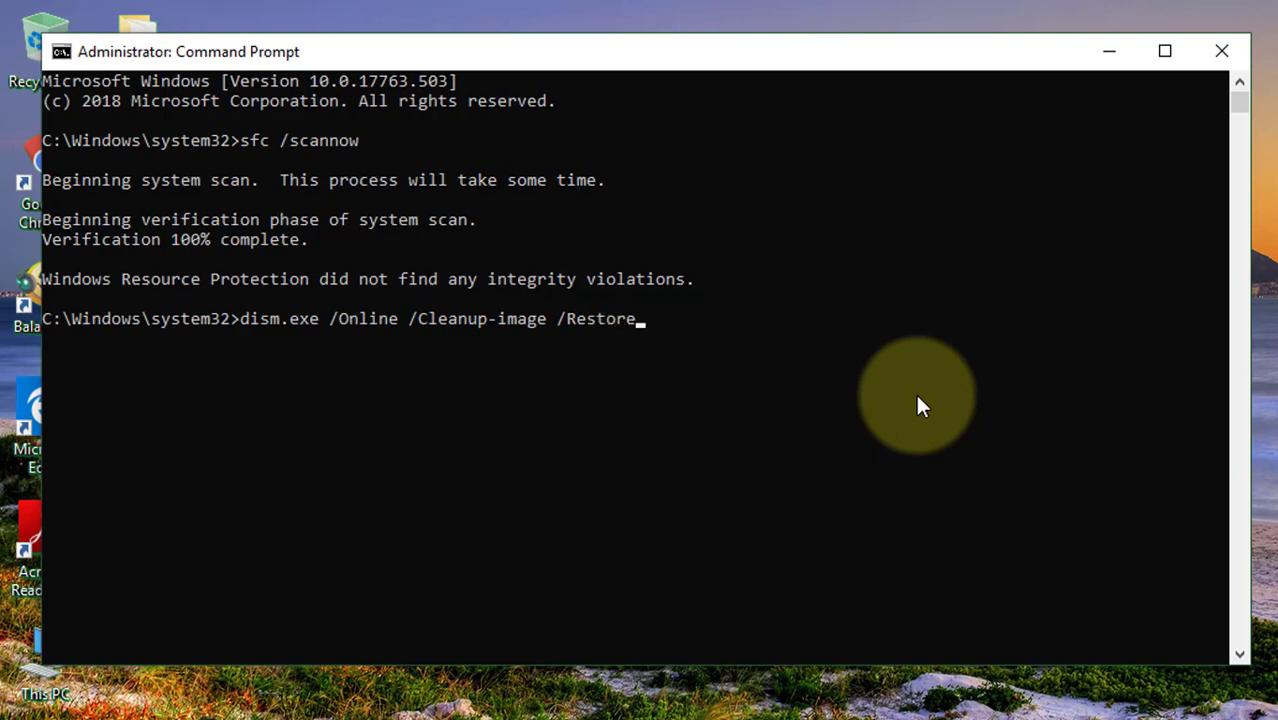
pyautogui.write('health')
pyautogui.press('Return')
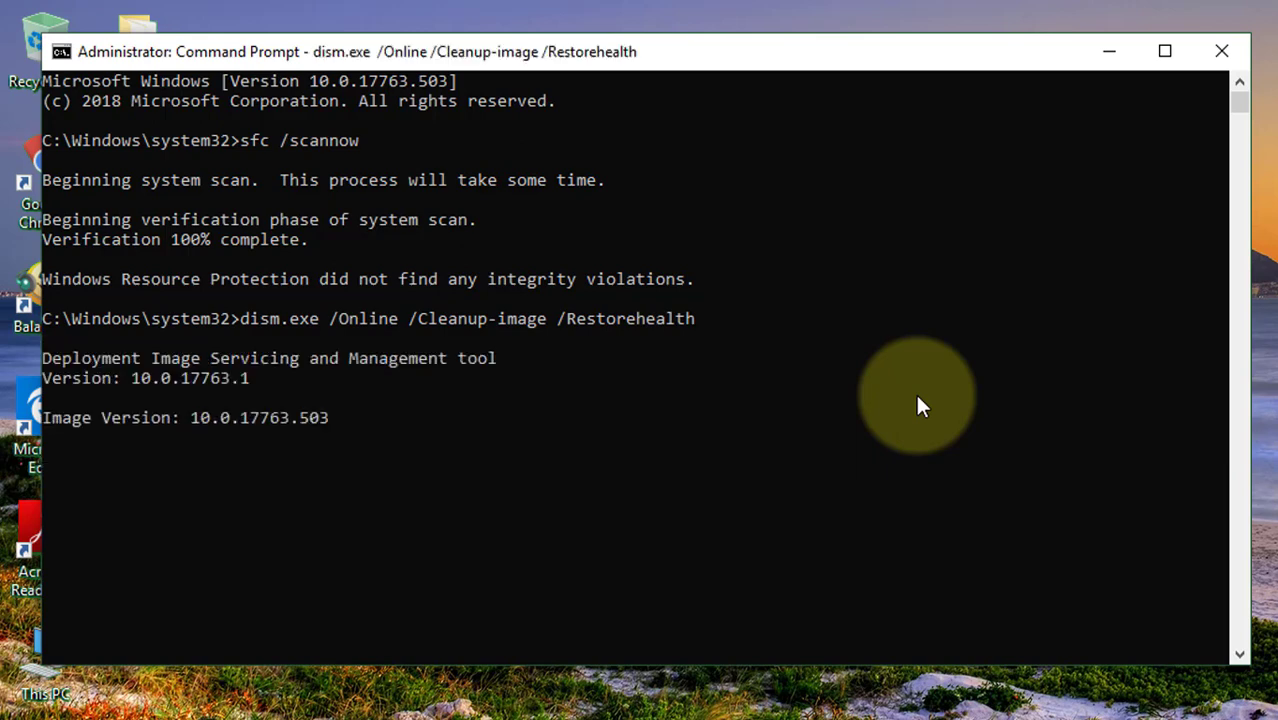
pyautogui.click(1124, 437)
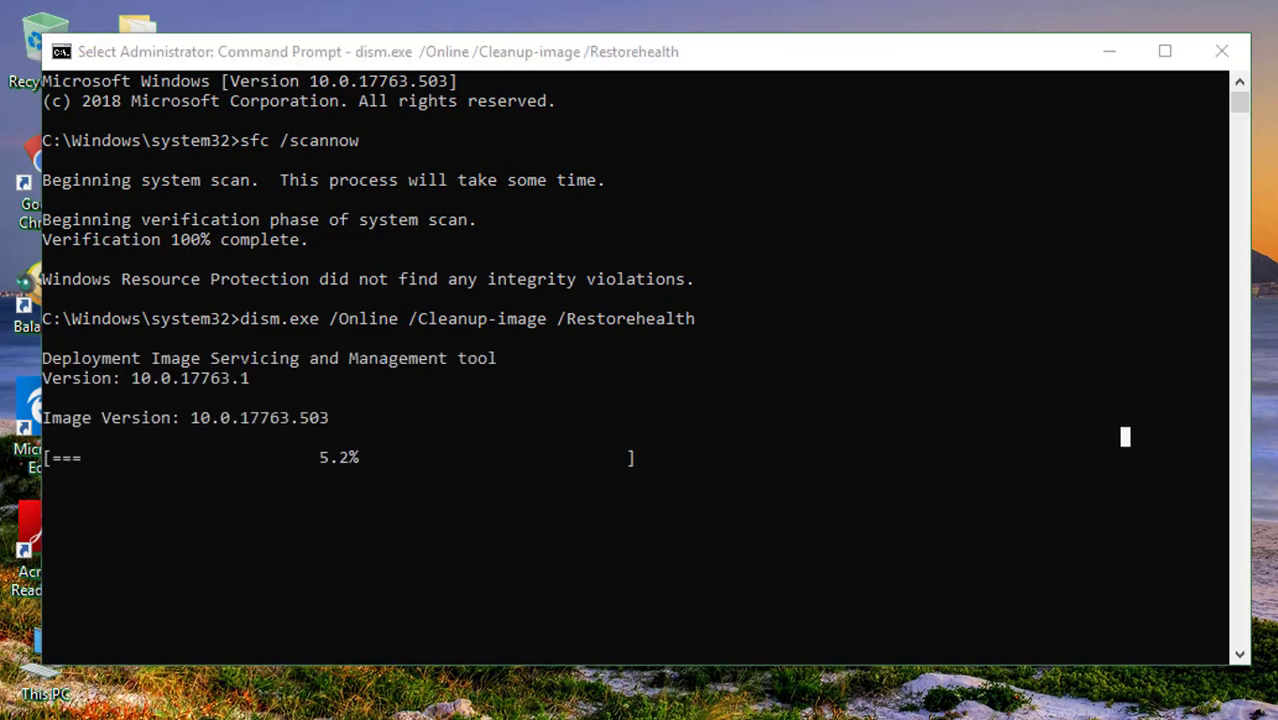
pyautogui.click(1212, 55)
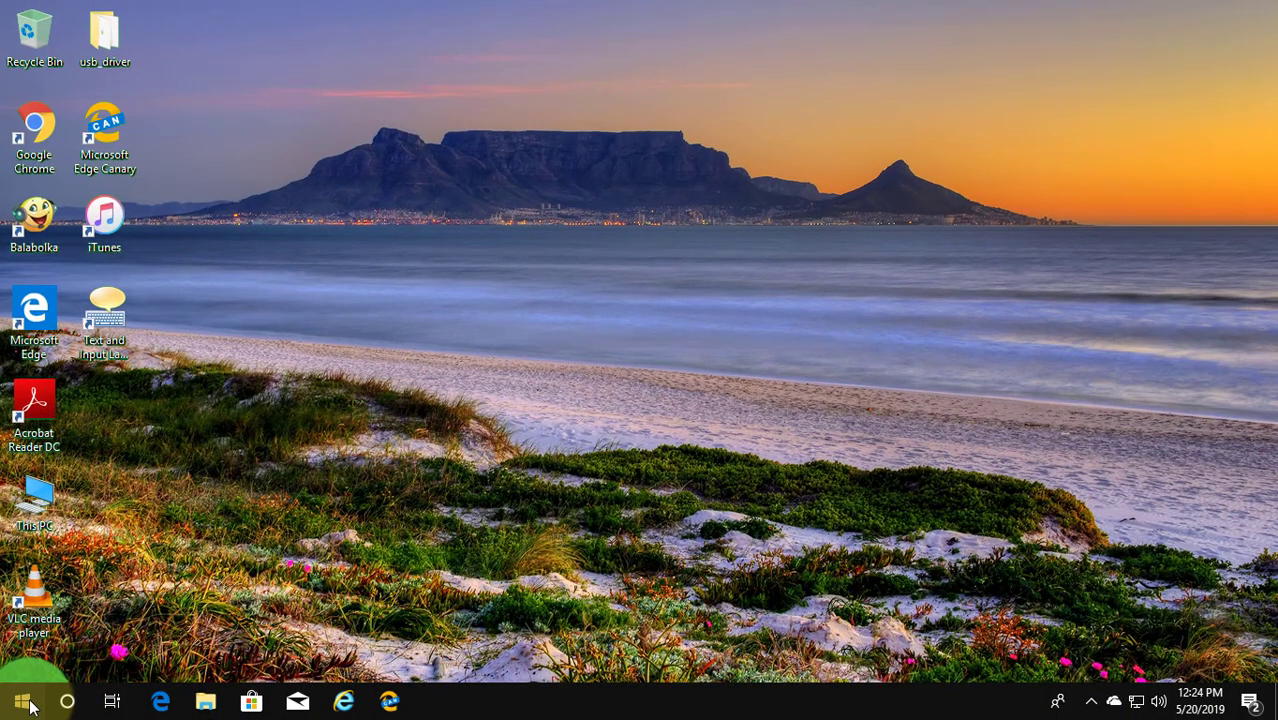
# Restart the computer from the Start menu's Power options.
pyautogui.click(30, 705)
pyautogui.click(25, 667)
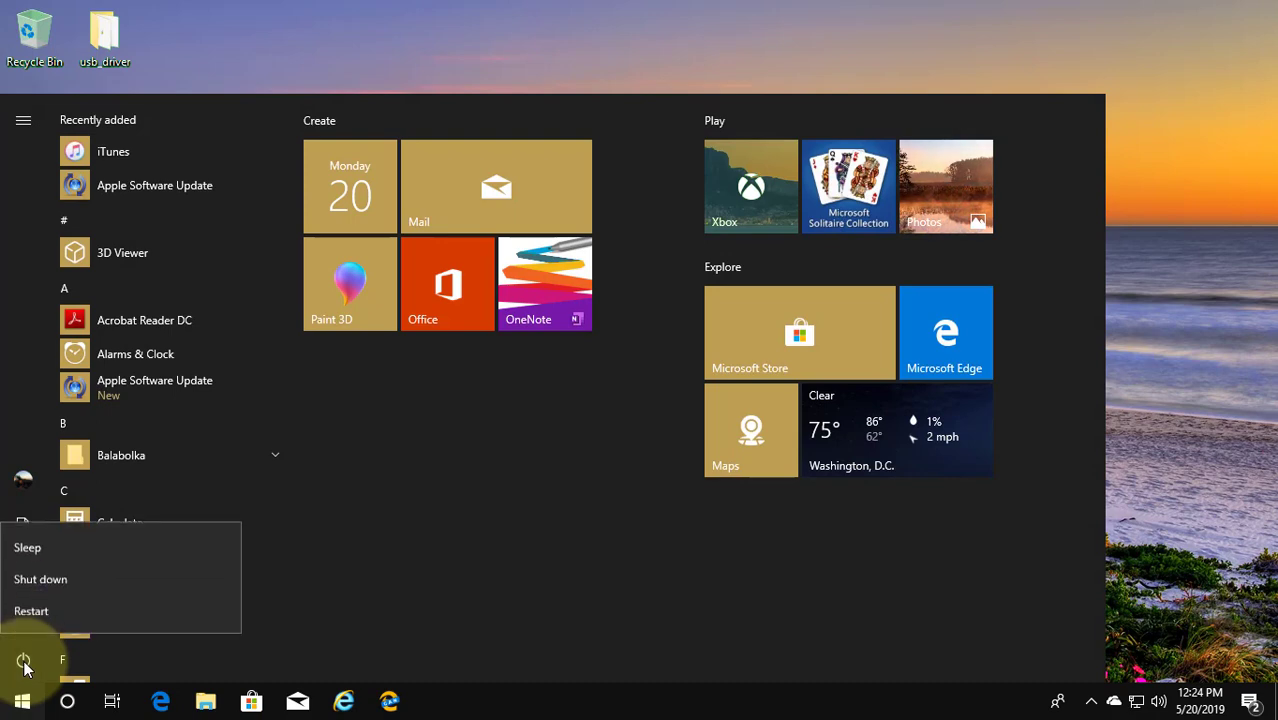
pyautogui.click(53, 606)
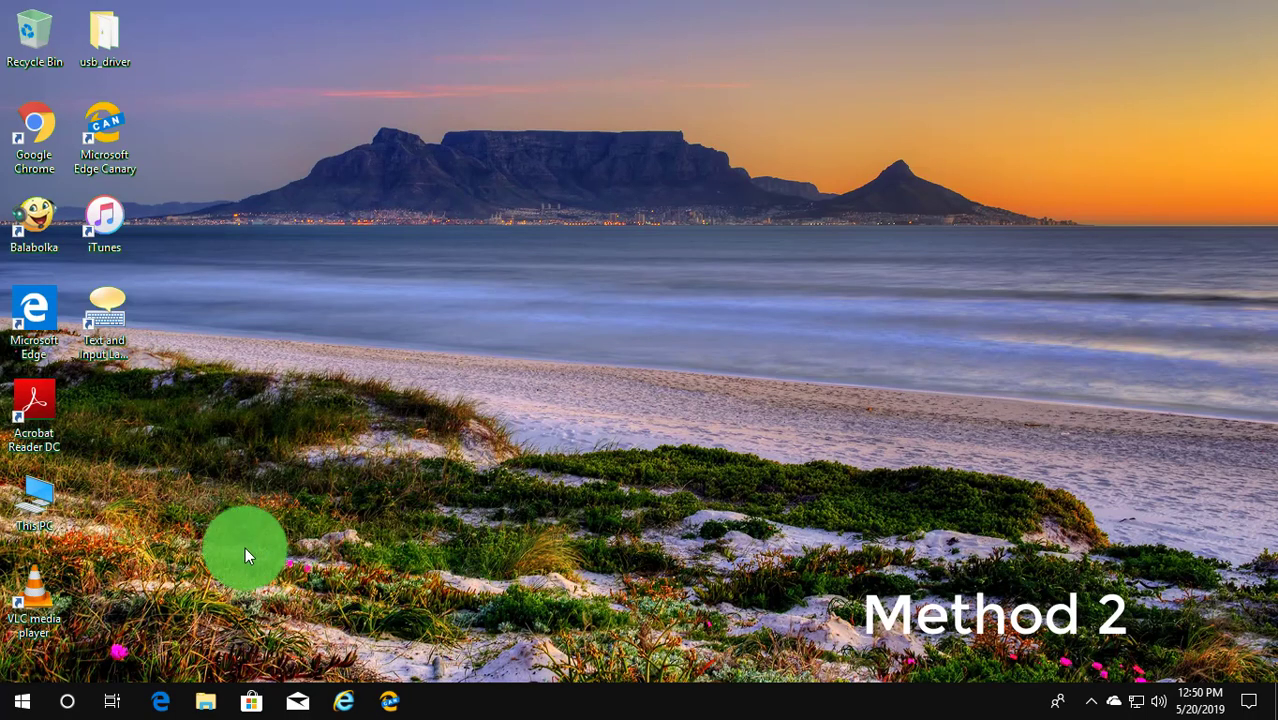
# Open Settings > Apps and select Microsoft Photos in the apps list.
pyautogui.click(22, 705)
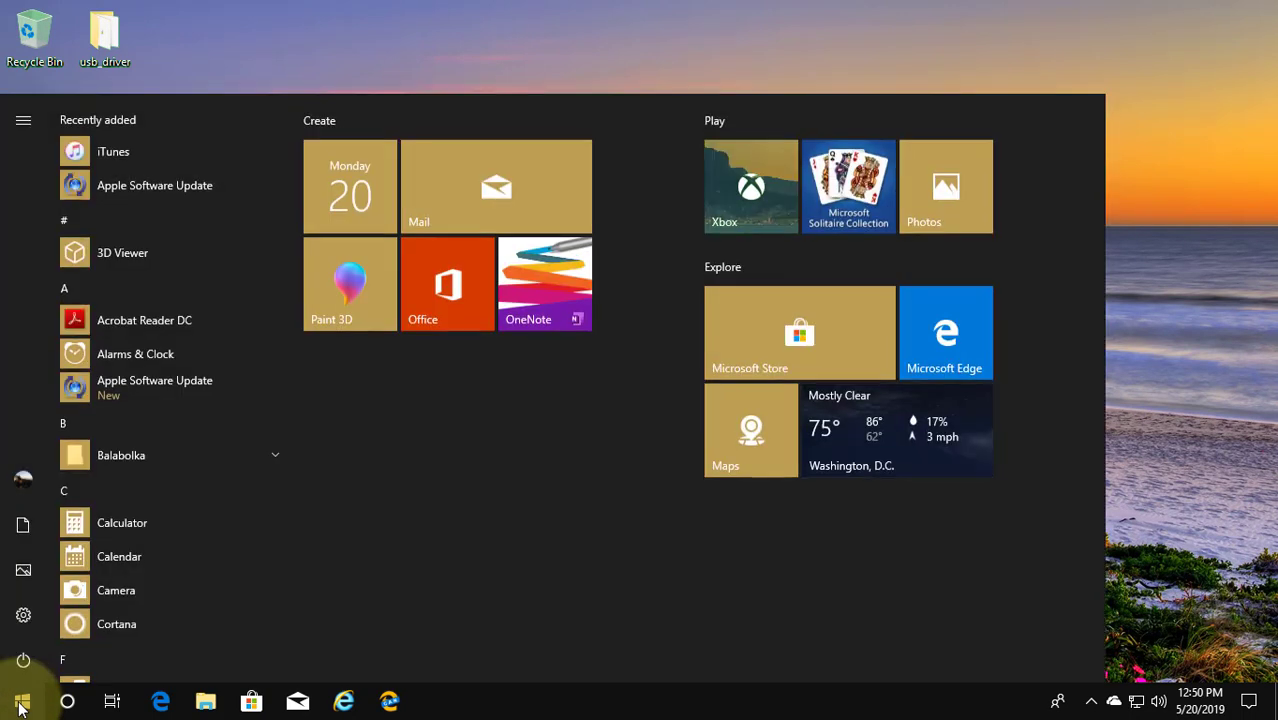
pyautogui.click(23, 617)
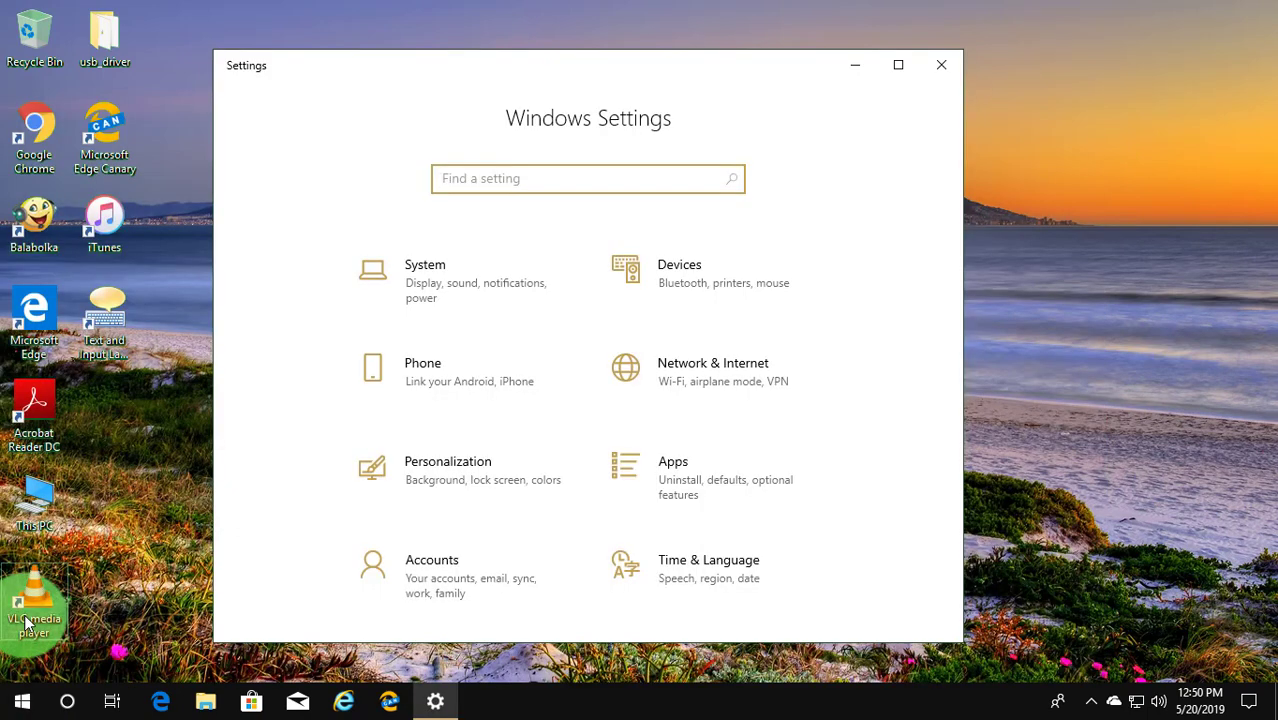
pyautogui.click(700, 481)
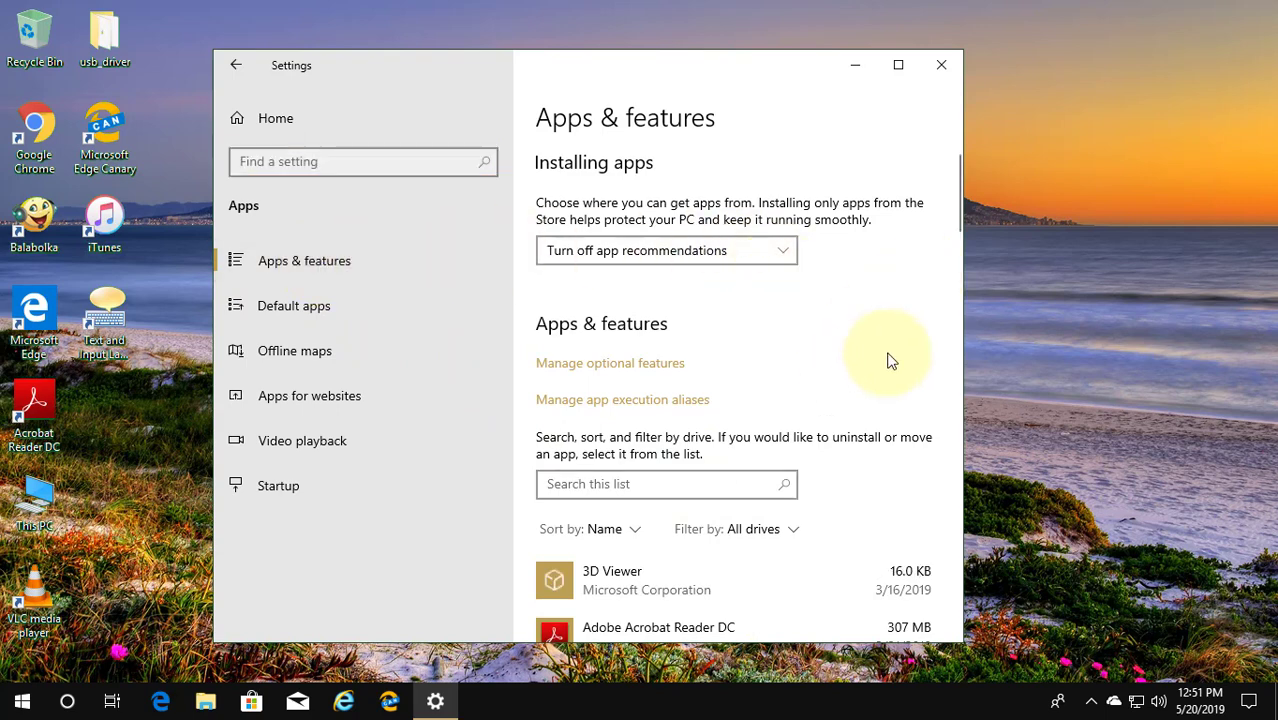
pyautogui.scroll(-1, 891, 360)
pyautogui.scroll(-3, 870, 371)
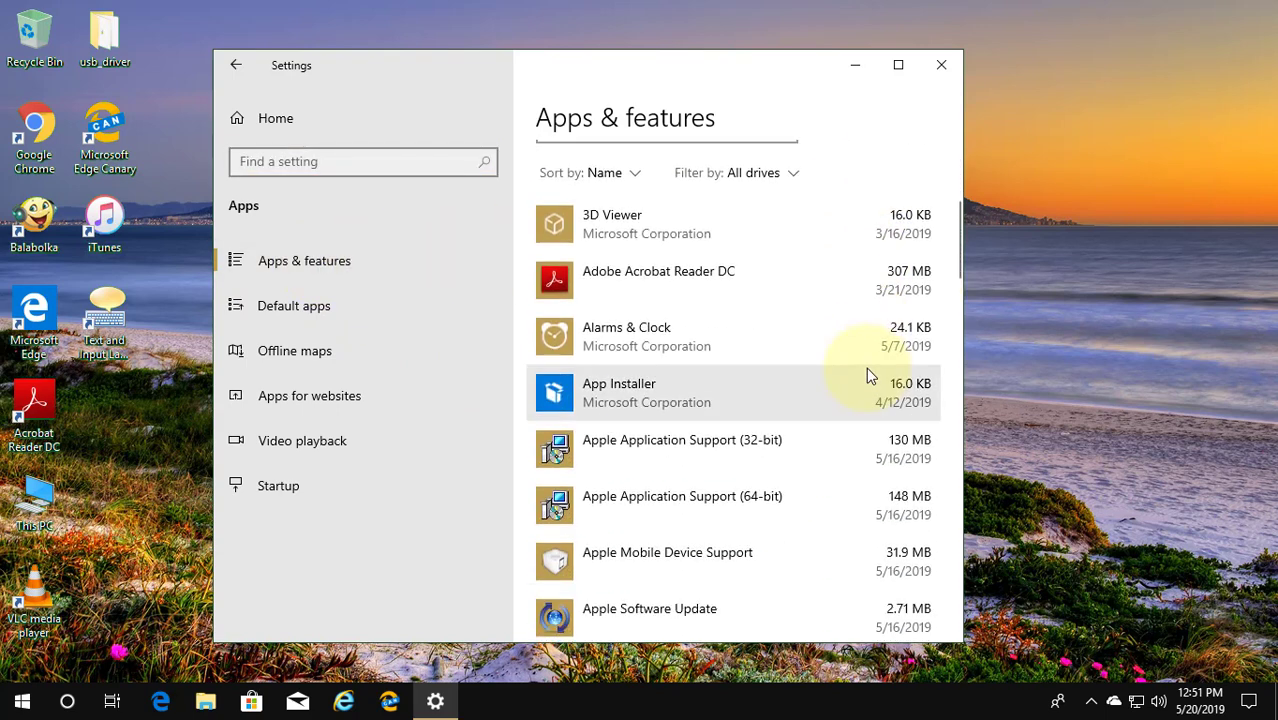
pyautogui.scroll(-5, 836, 382)
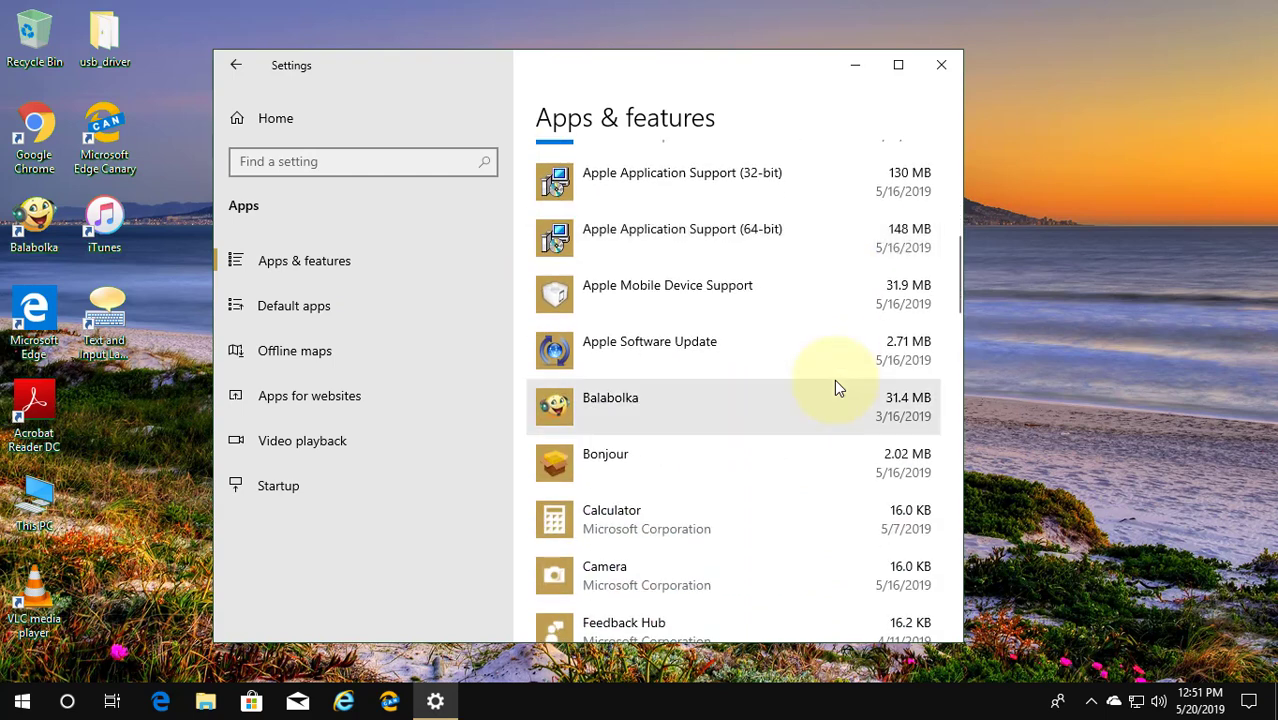
pyautogui.scroll(-5, 836, 382)
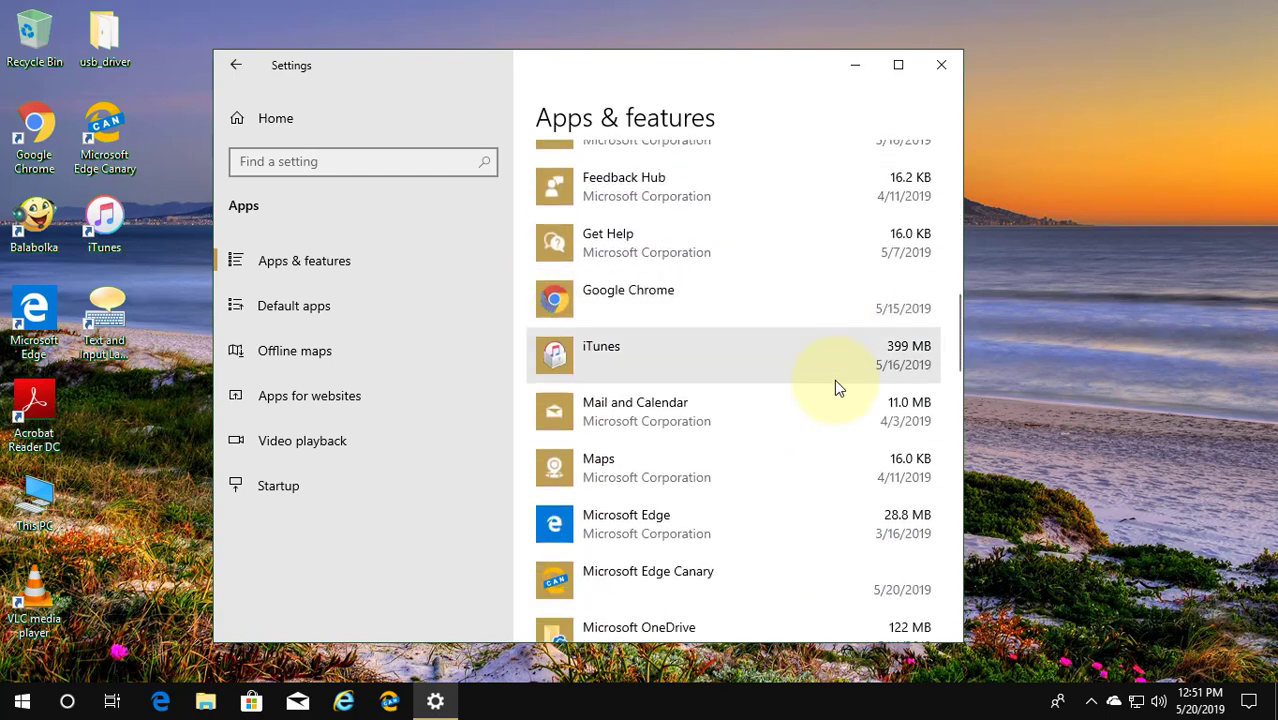
pyautogui.scroll(-1, 836, 387)
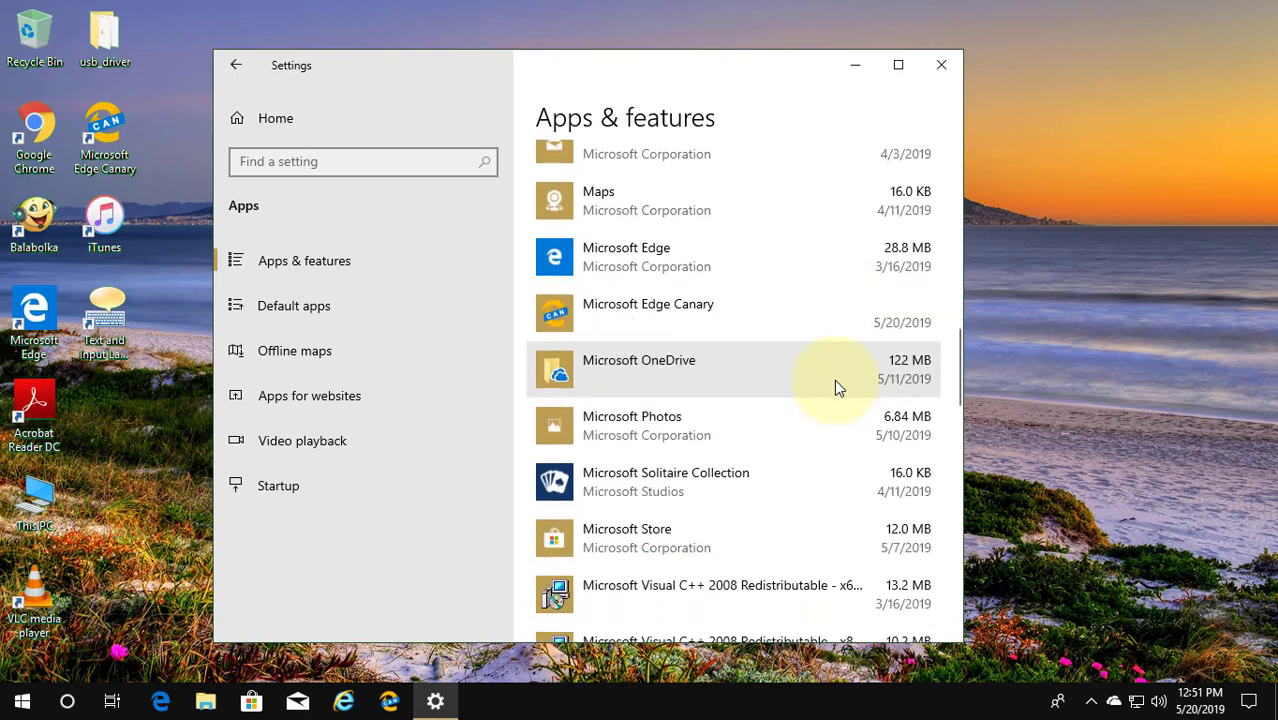
pyautogui.click(699, 428)
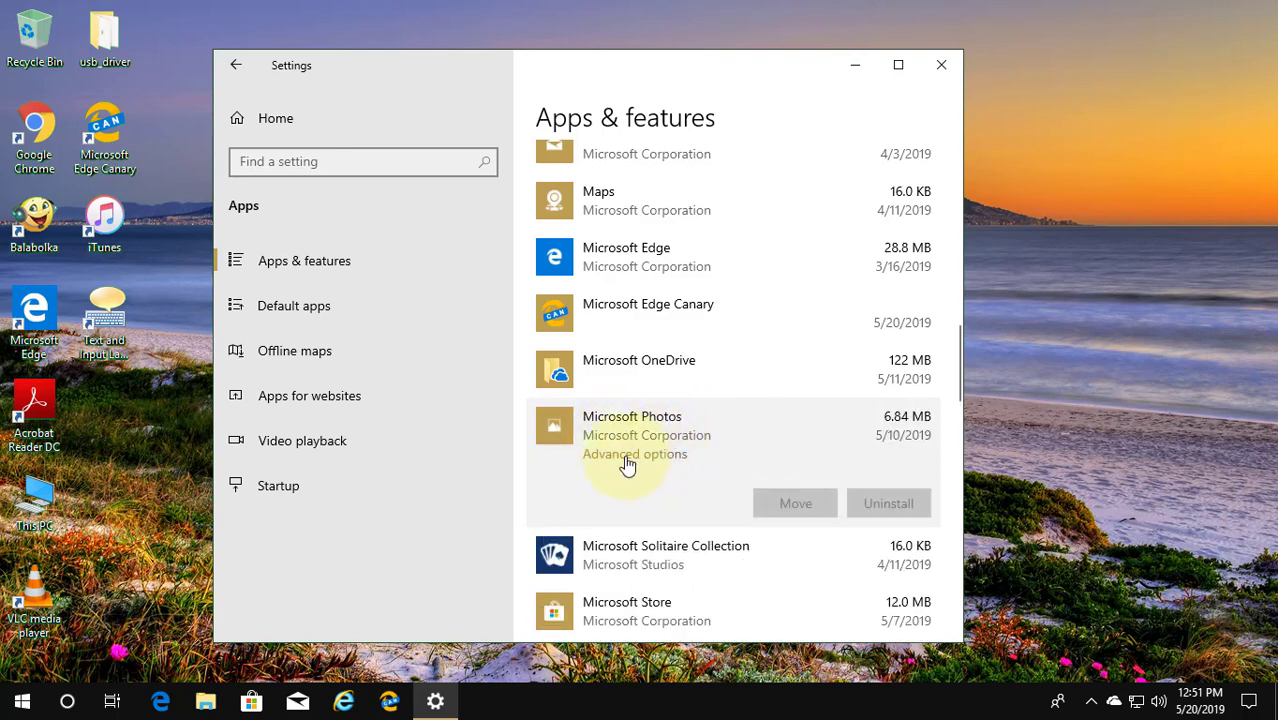
# Reset Microsoft Photos from its Advanced options, confirm it, and close Settings.
pyautogui.click(645, 456)
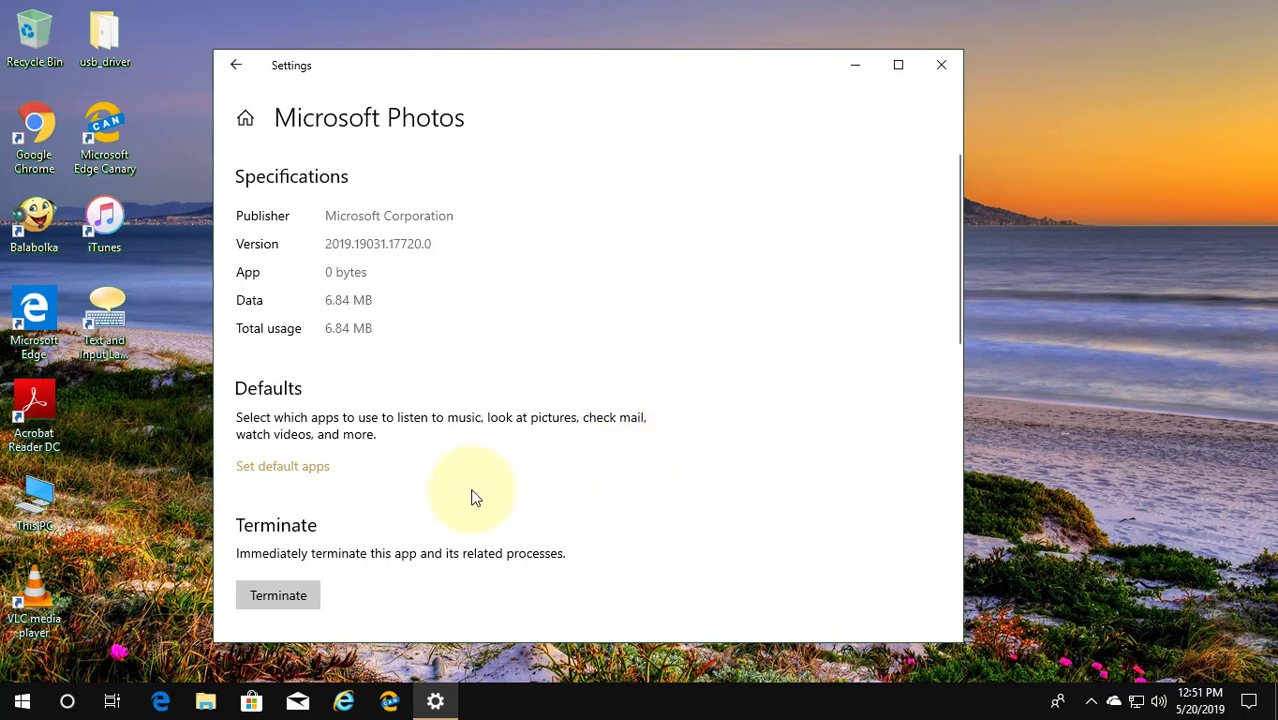
pyautogui.scroll(-3, 474, 494)
pyautogui.scroll(-1, 472, 493)
pyautogui.scroll(1, 472, 493)
pyautogui.click(286, 477)
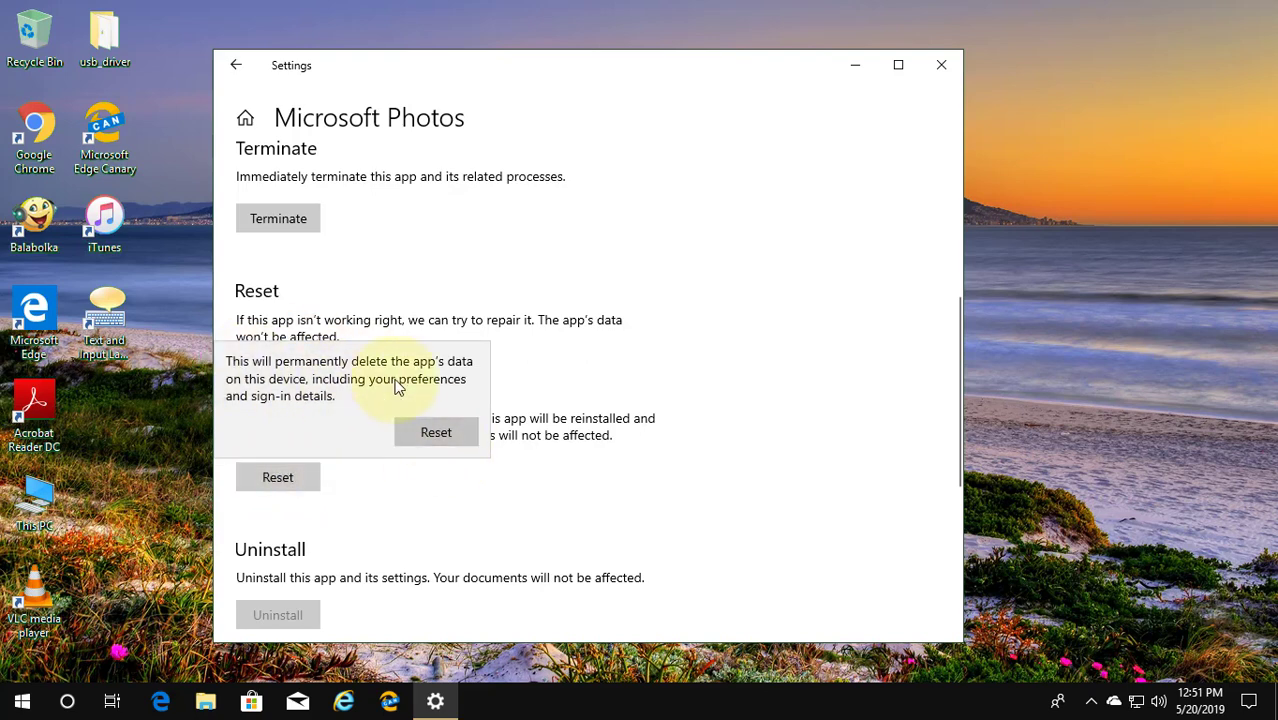
pyautogui.click(440, 436)
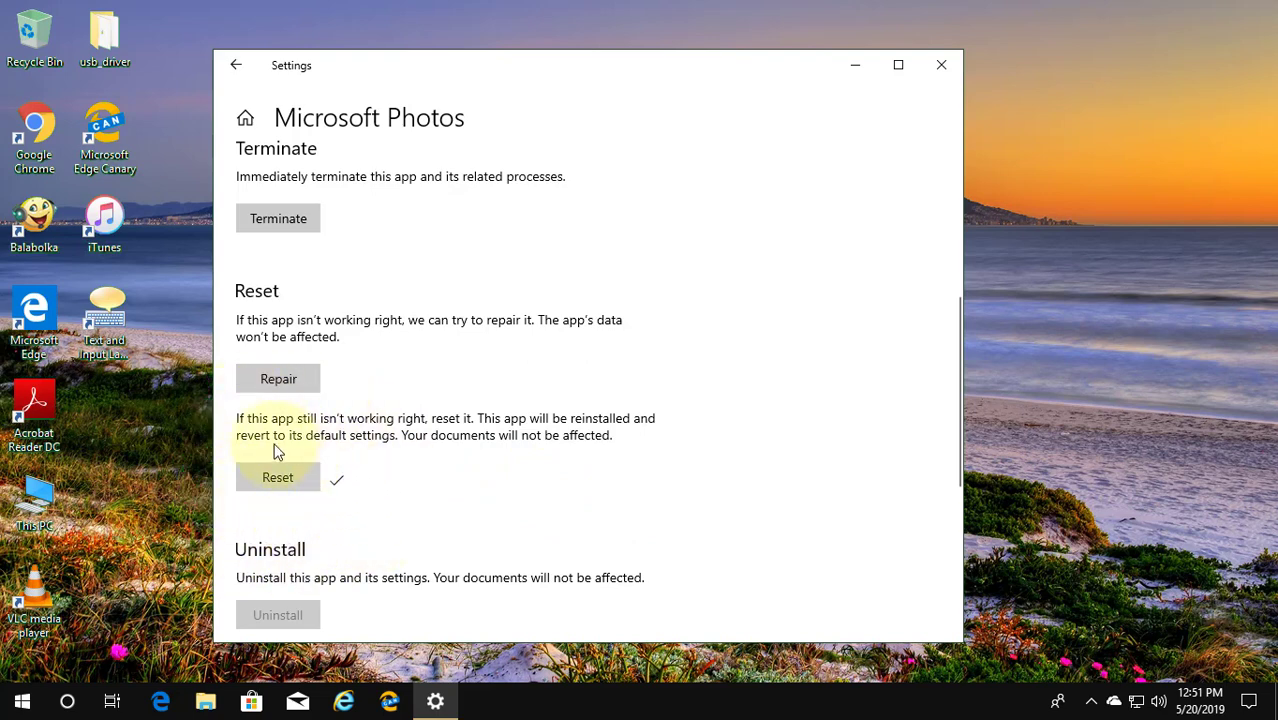
pyautogui.click(949, 66)
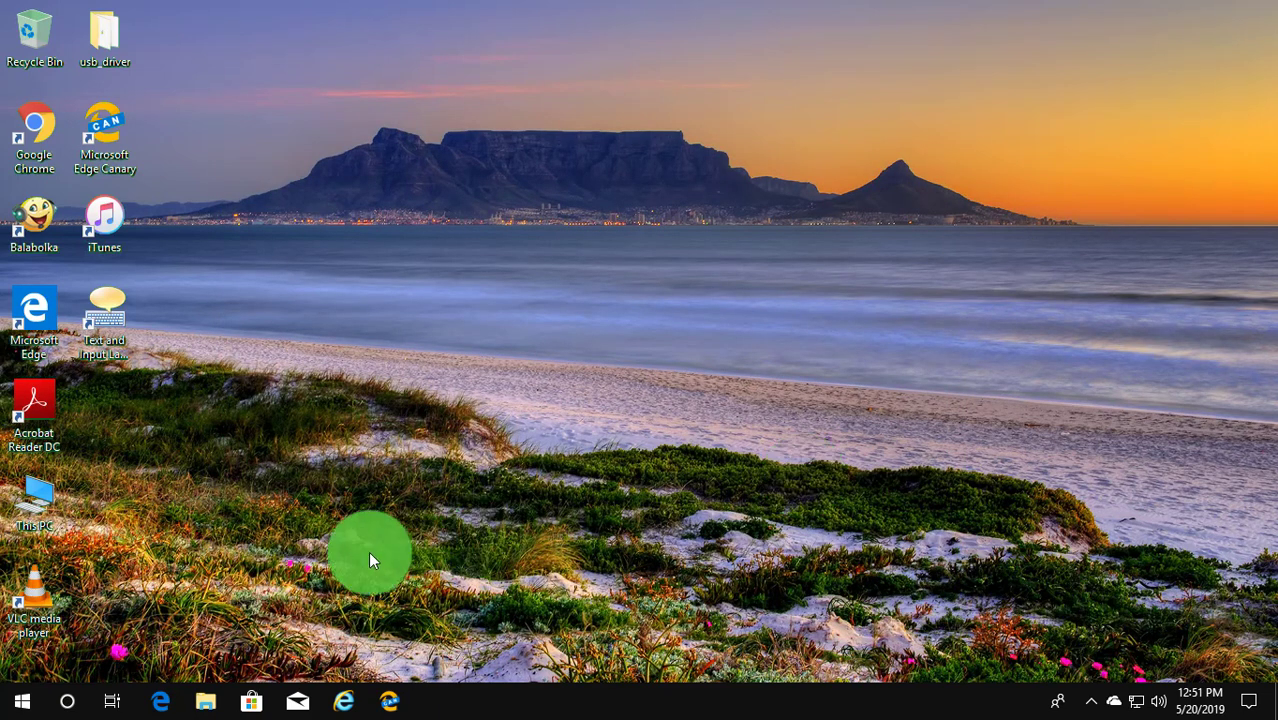
# Go to Settings > Update & Security > Troubleshoot and scroll to Windows Store Apps.
pyautogui.click(20, 702)
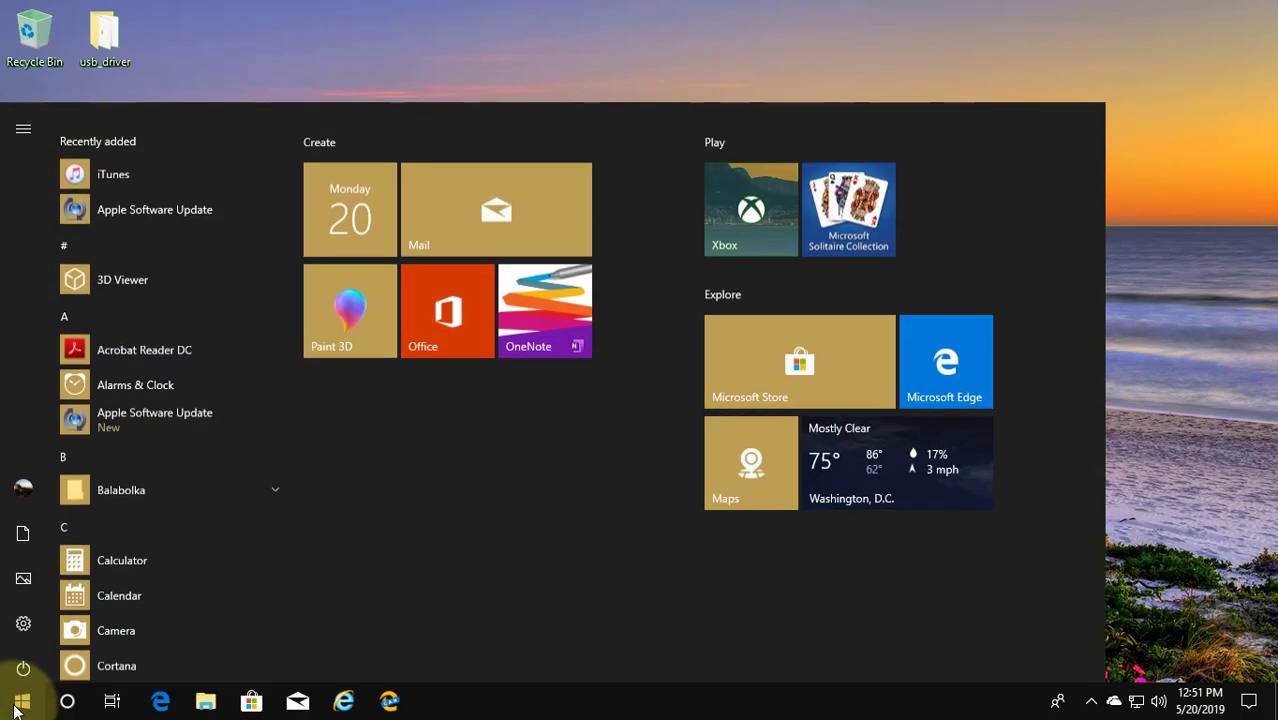
pyautogui.click(23, 618)
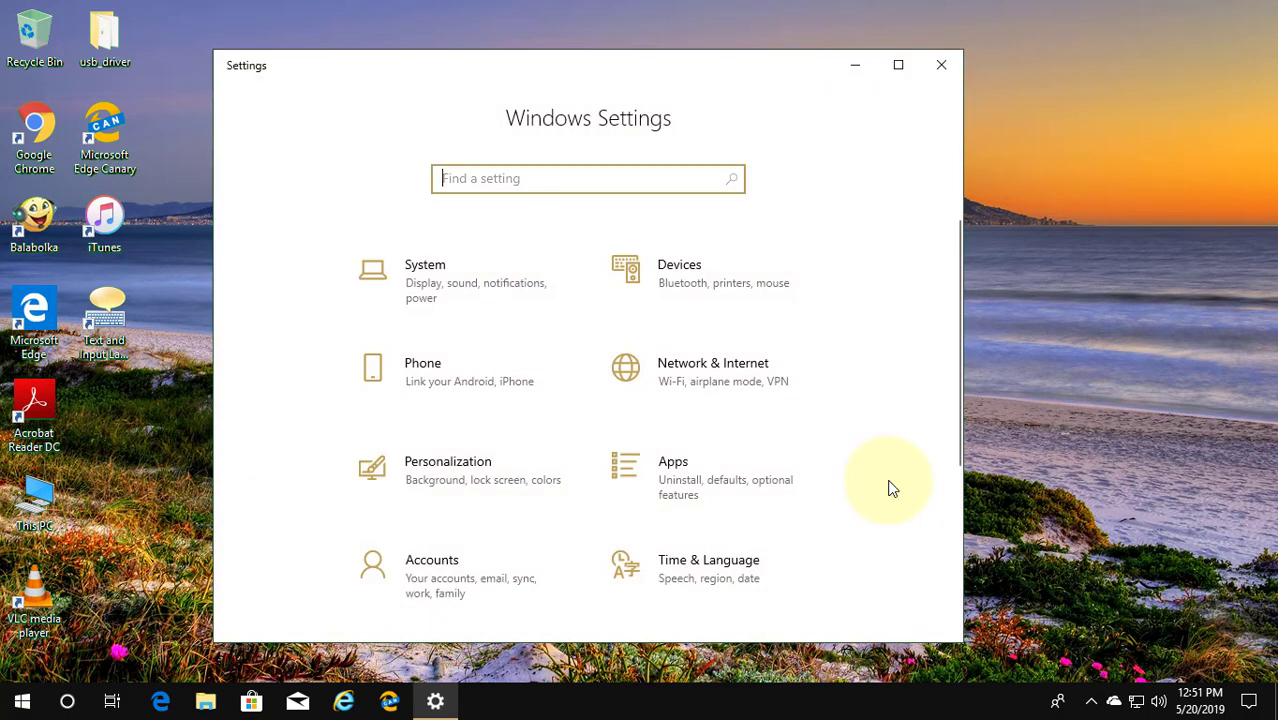
pyautogui.scroll(-3, 887, 482)
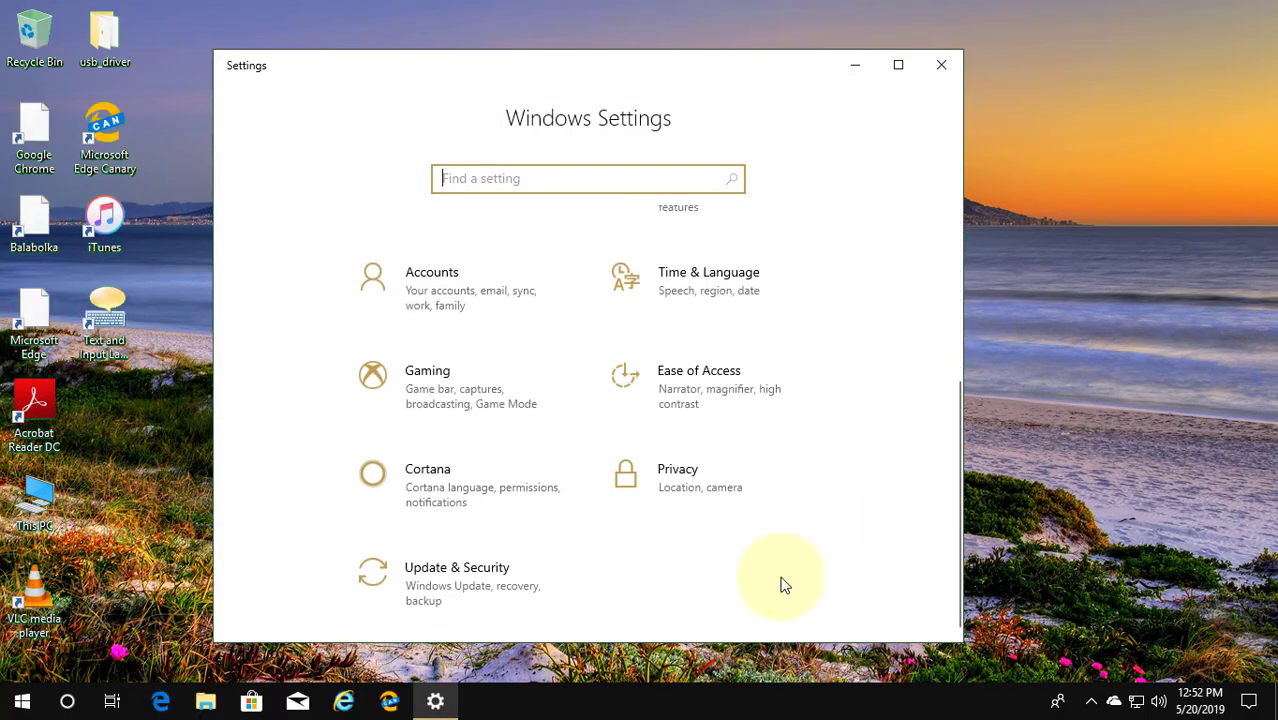
pyautogui.click(484, 591)
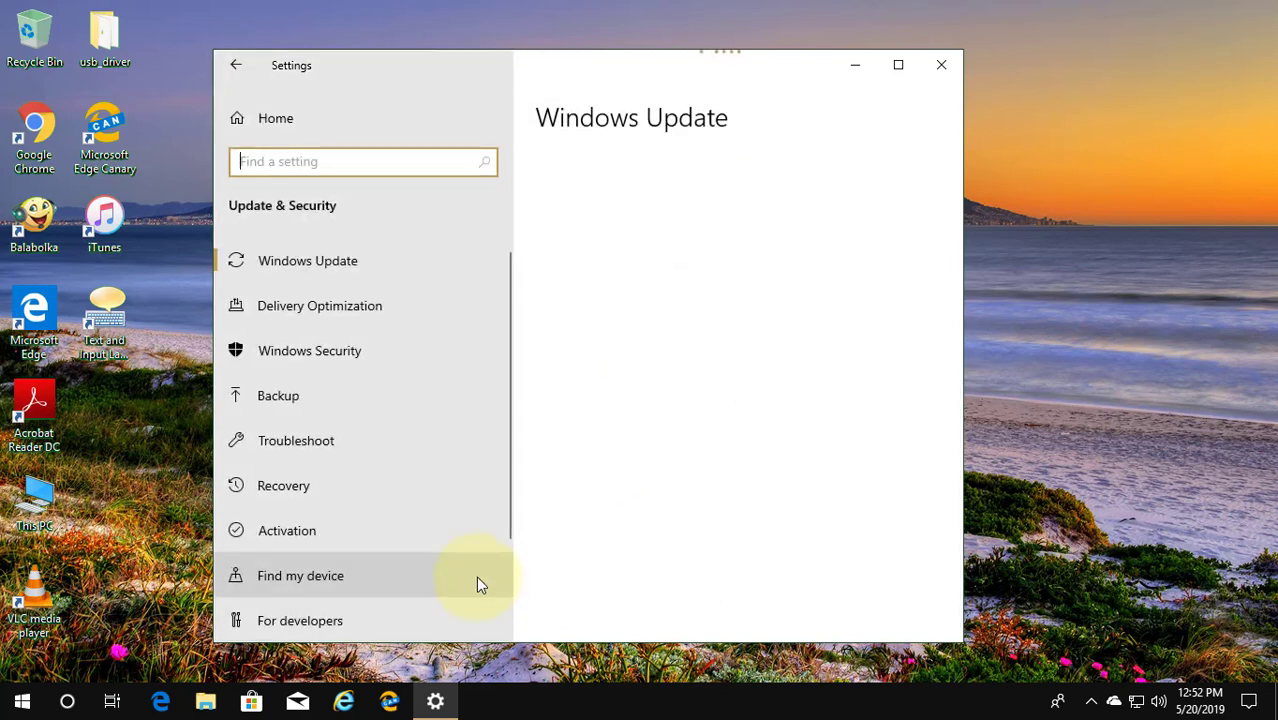
pyautogui.click(324, 450)
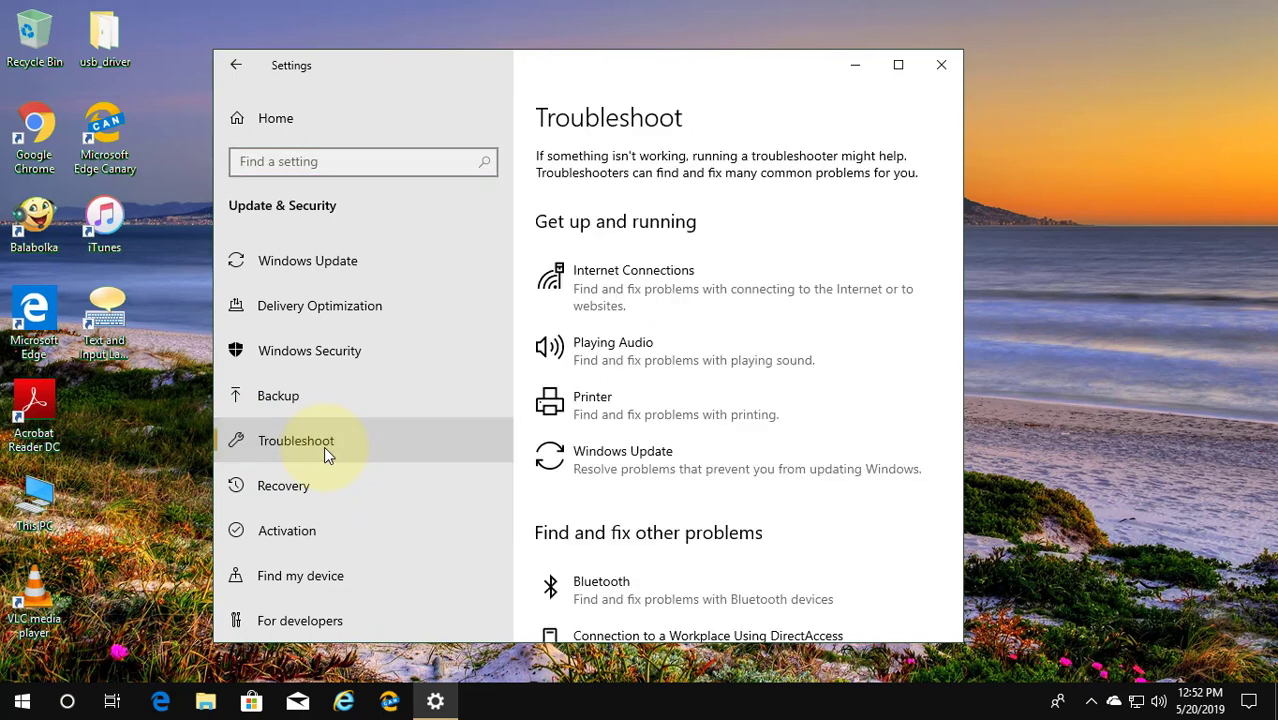
pyautogui.scroll(-5, 927, 440)
pyautogui.scroll(-5, 927, 440)
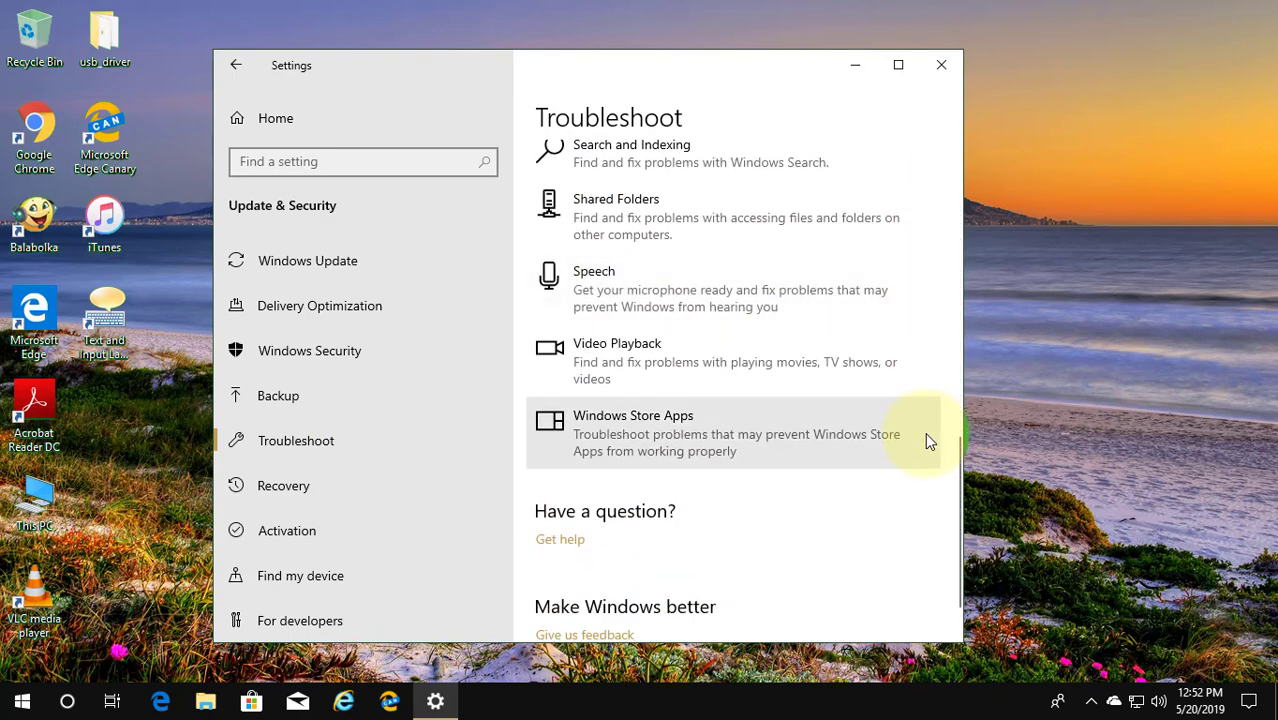
# Run the Windows Store Apps troubleshooter to completion and close it.
pyautogui.click(682, 424)
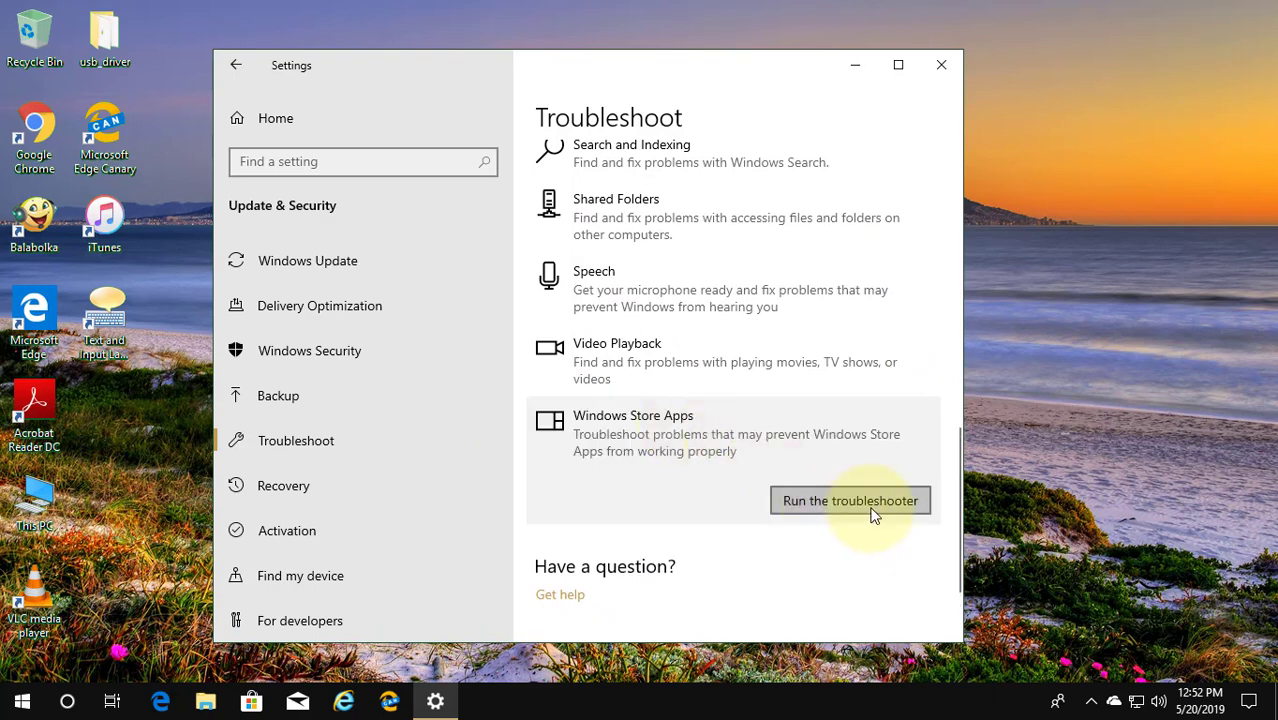
pyautogui.click(850, 501)
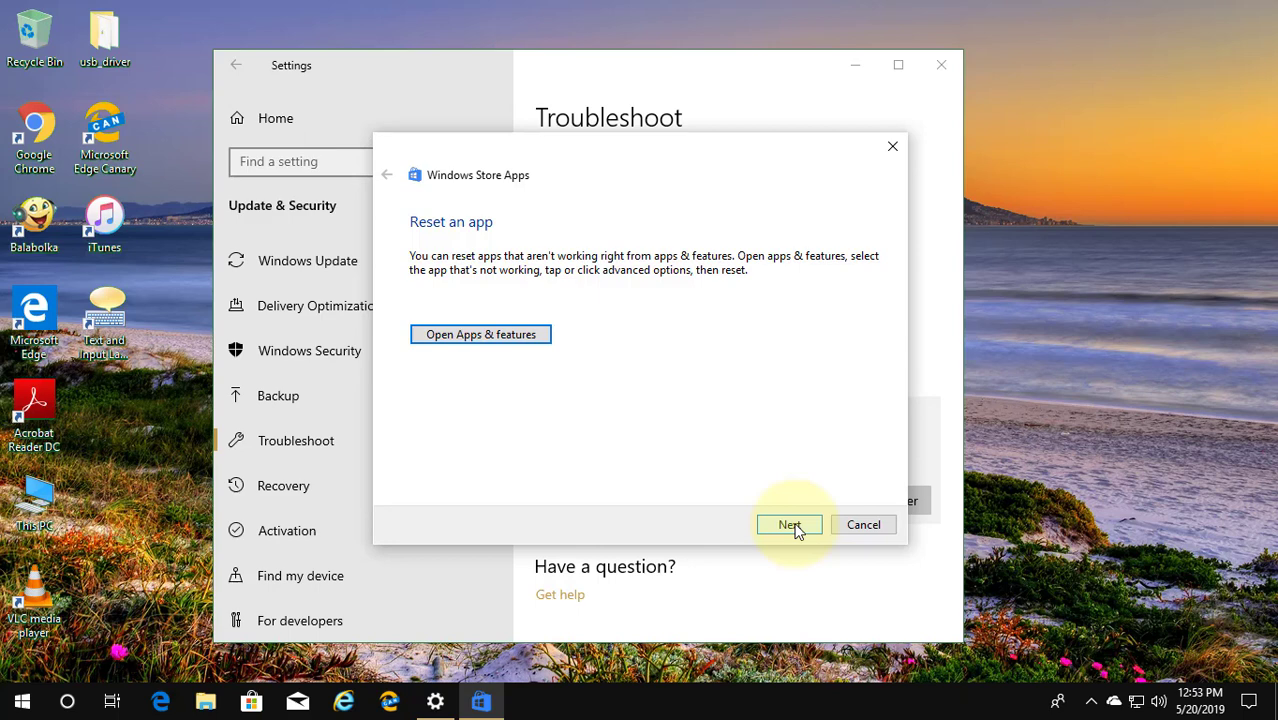
pyautogui.click(795, 527)
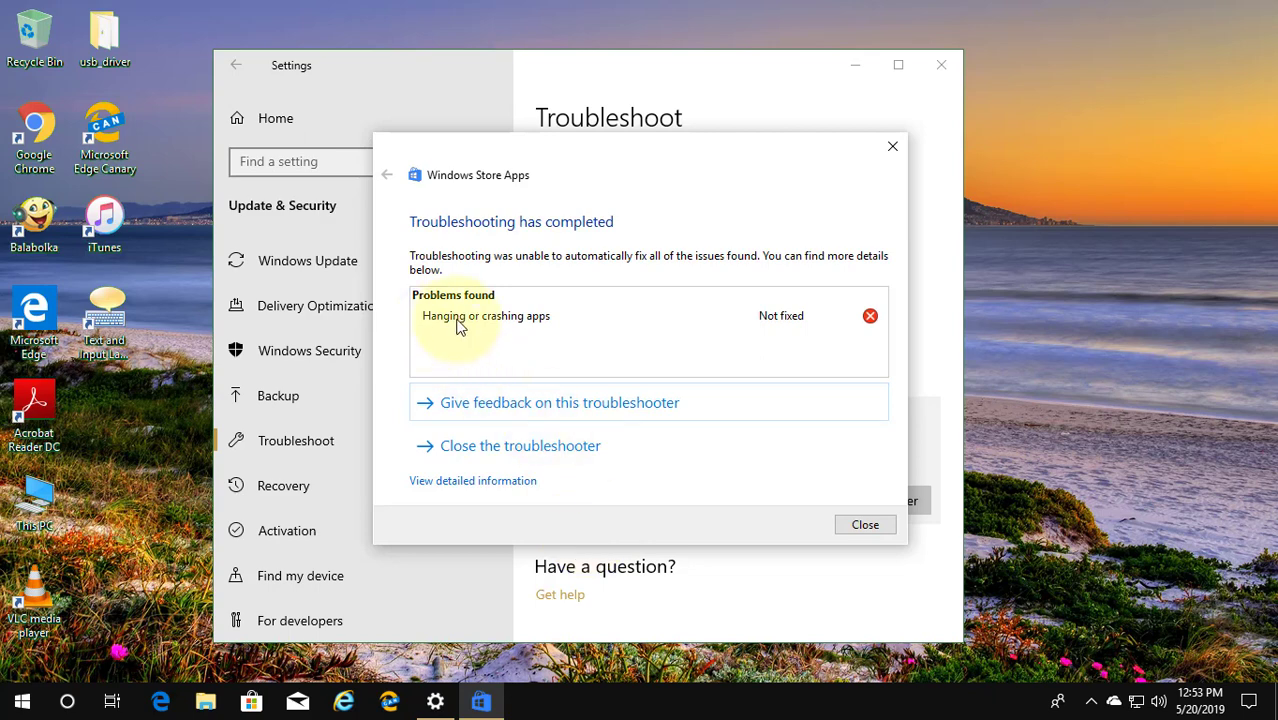
pyautogui.click(862, 526)
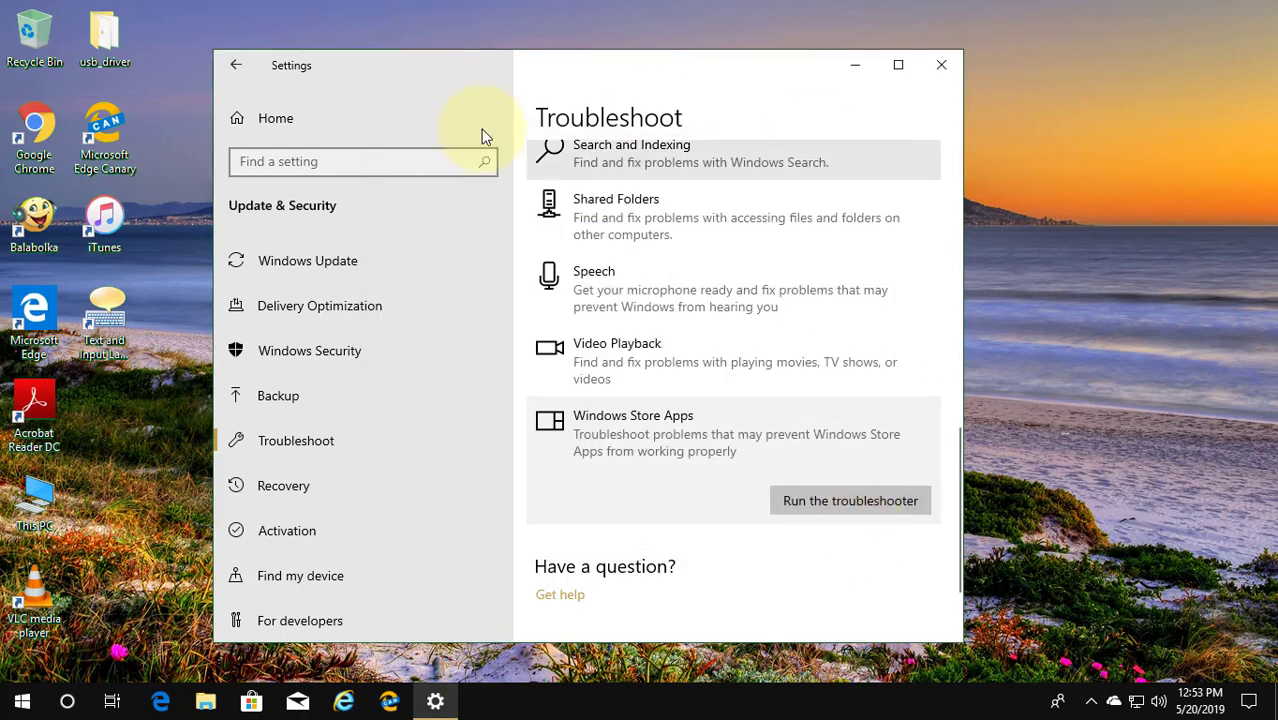
# Close Settings and launch Windows PowerShell as administrator from a 'powershell' search.
pyautogui.click(941, 66)
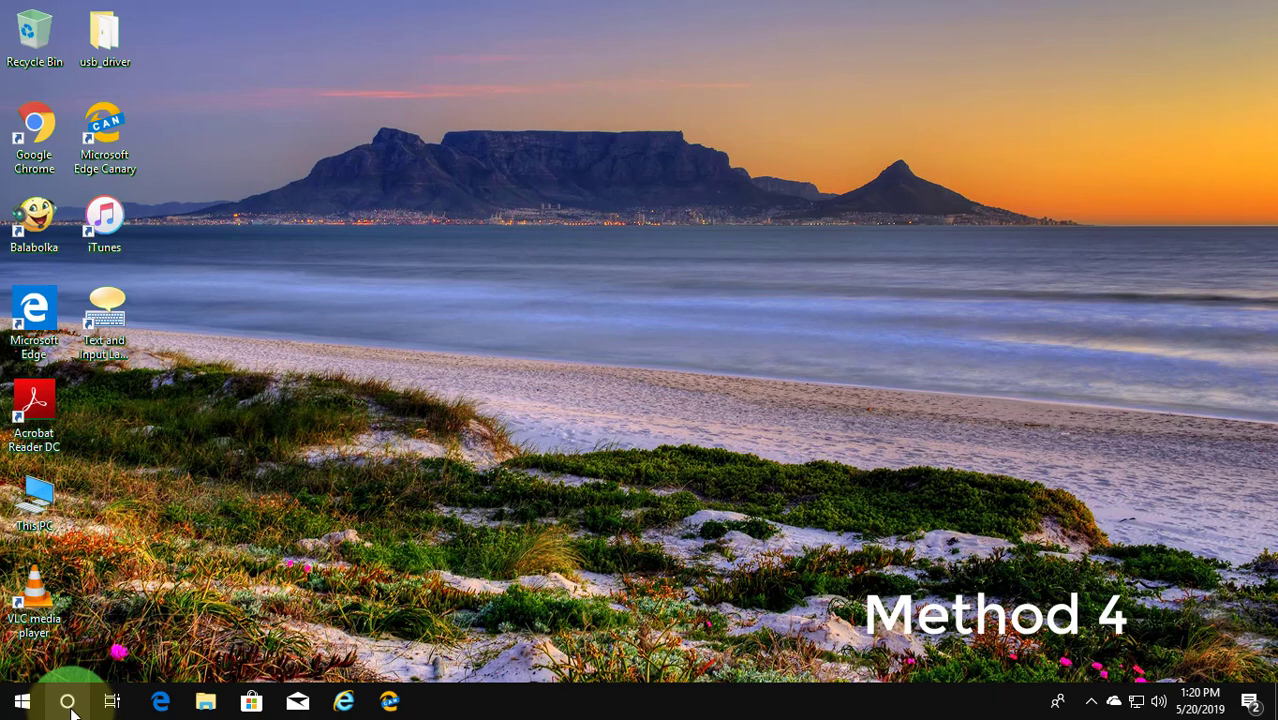
pyautogui.click(68, 703)
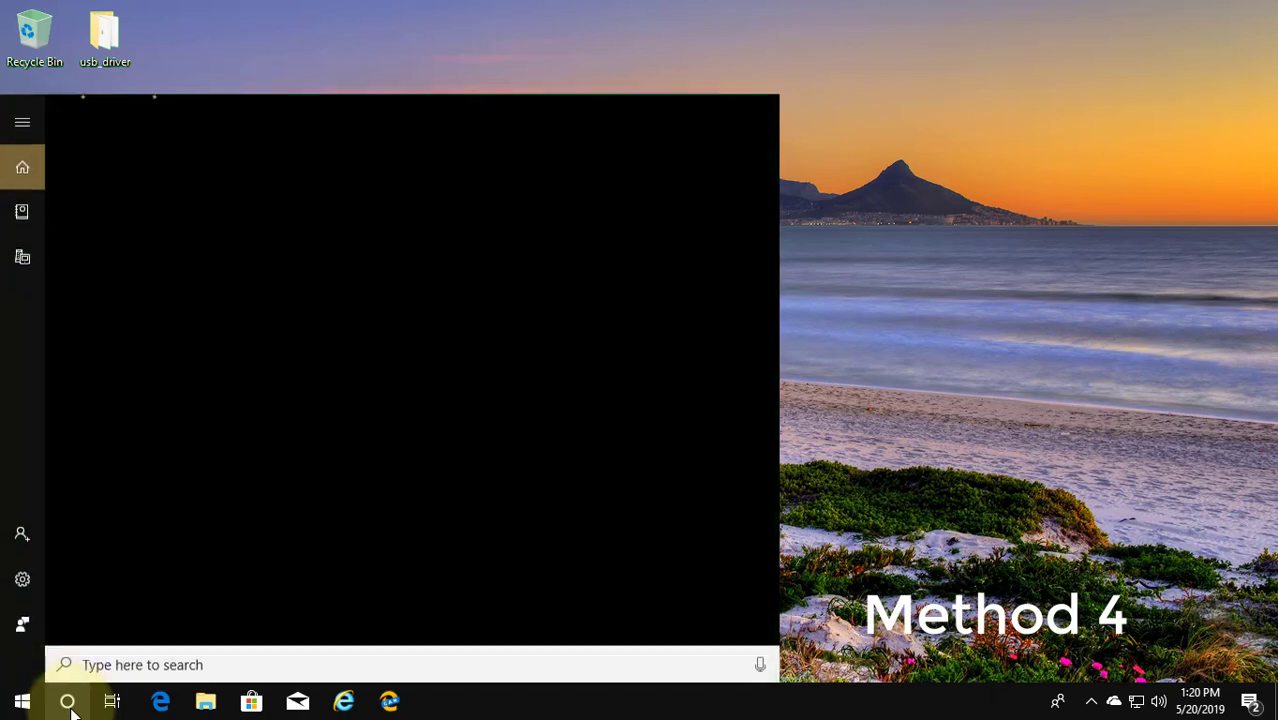
pyautogui.write('p')
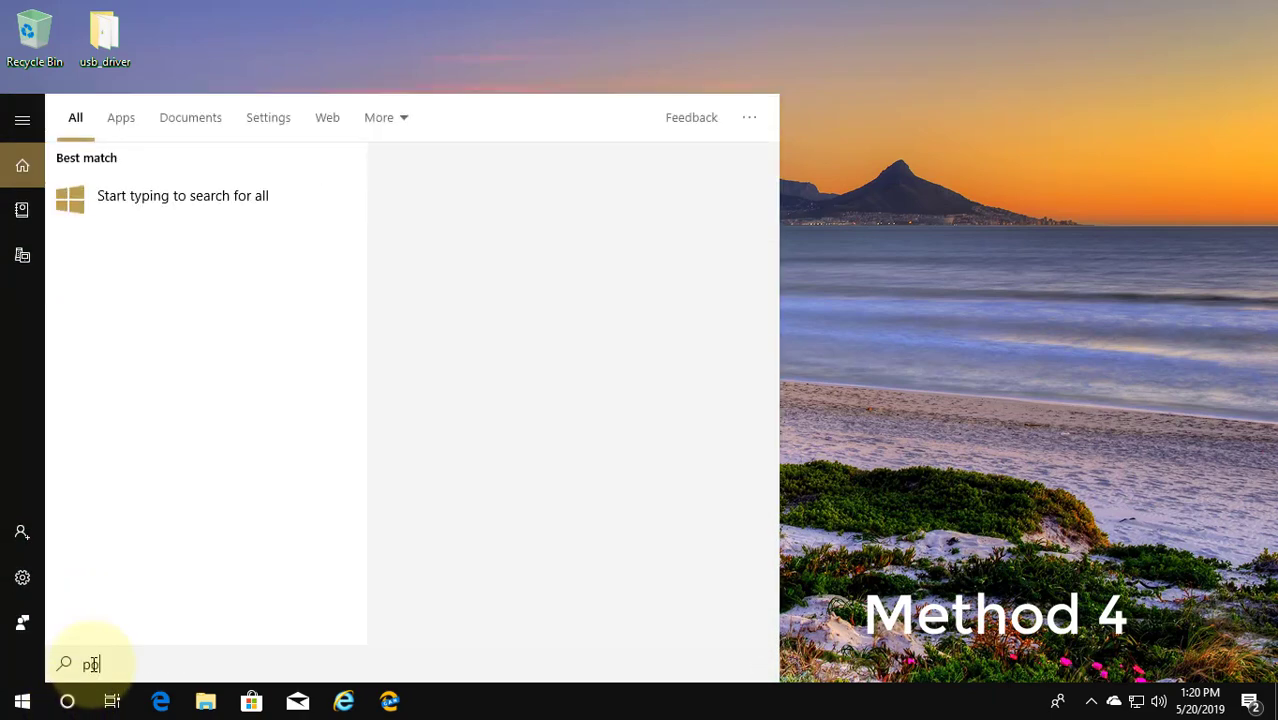
pyautogui.write('owershell')
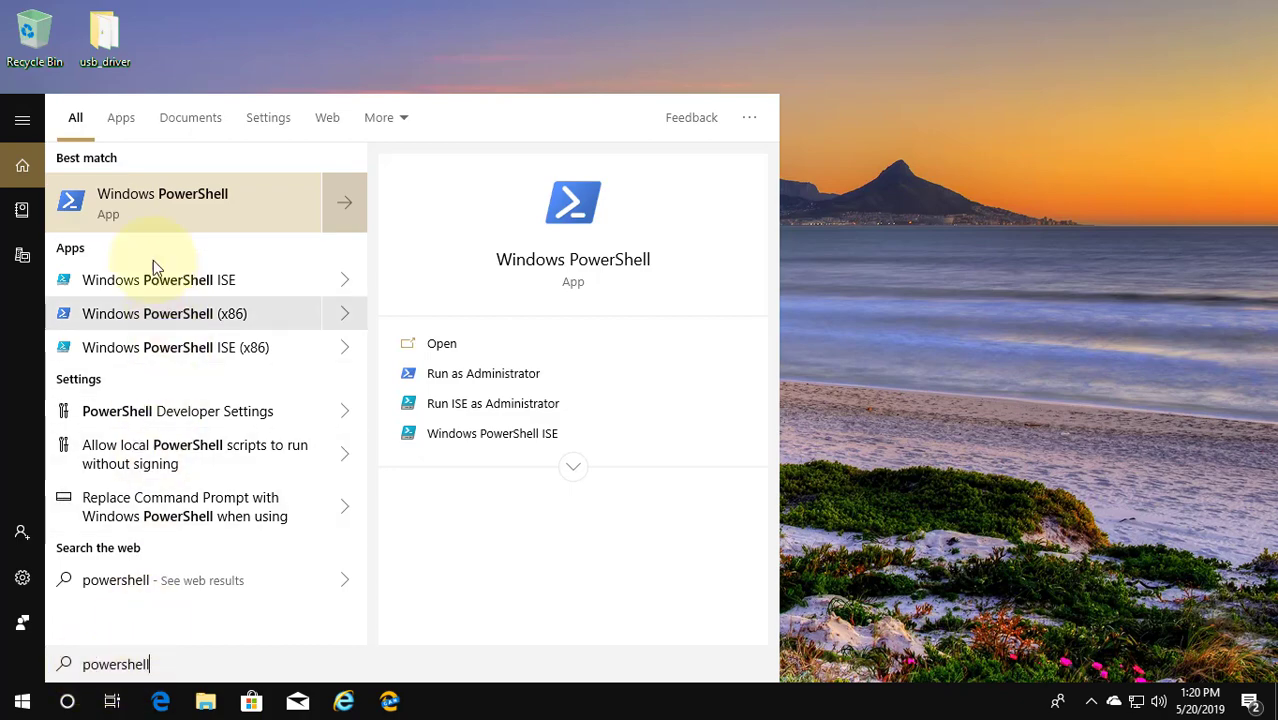
pyautogui.rightClick(177, 199)
pyautogui.click(251, 214)
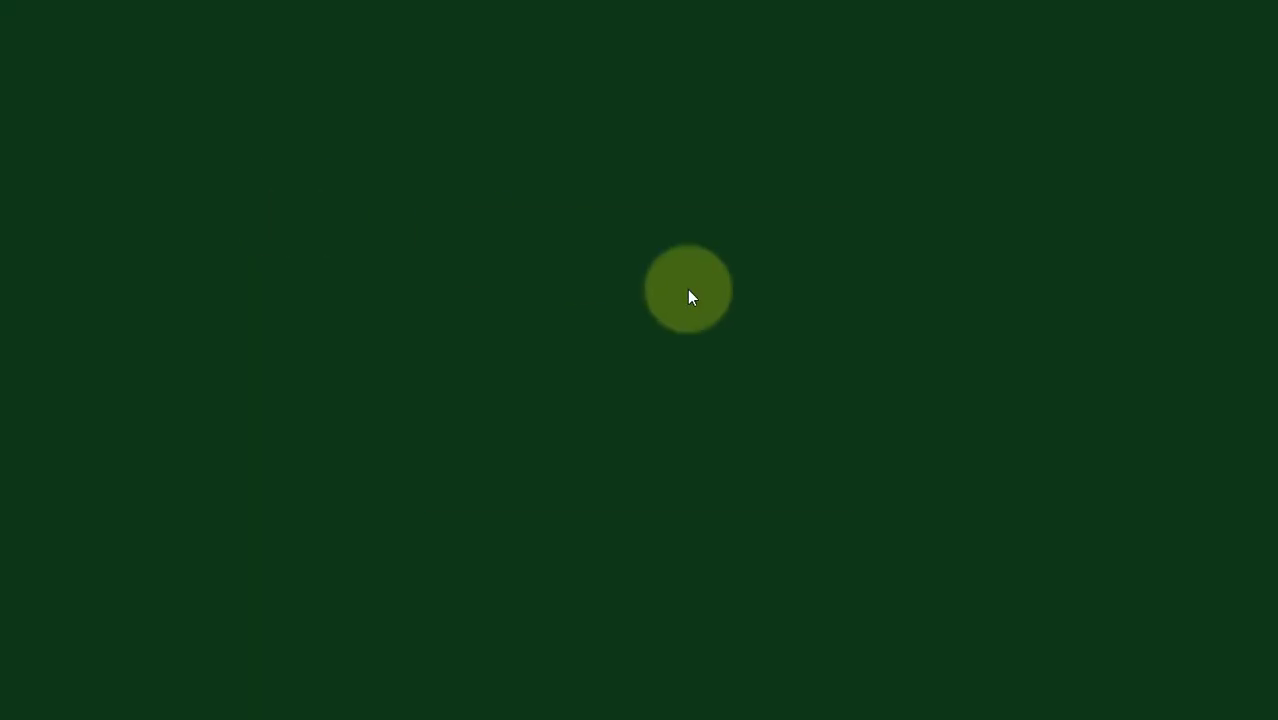
pyautogui.click(528, 468)
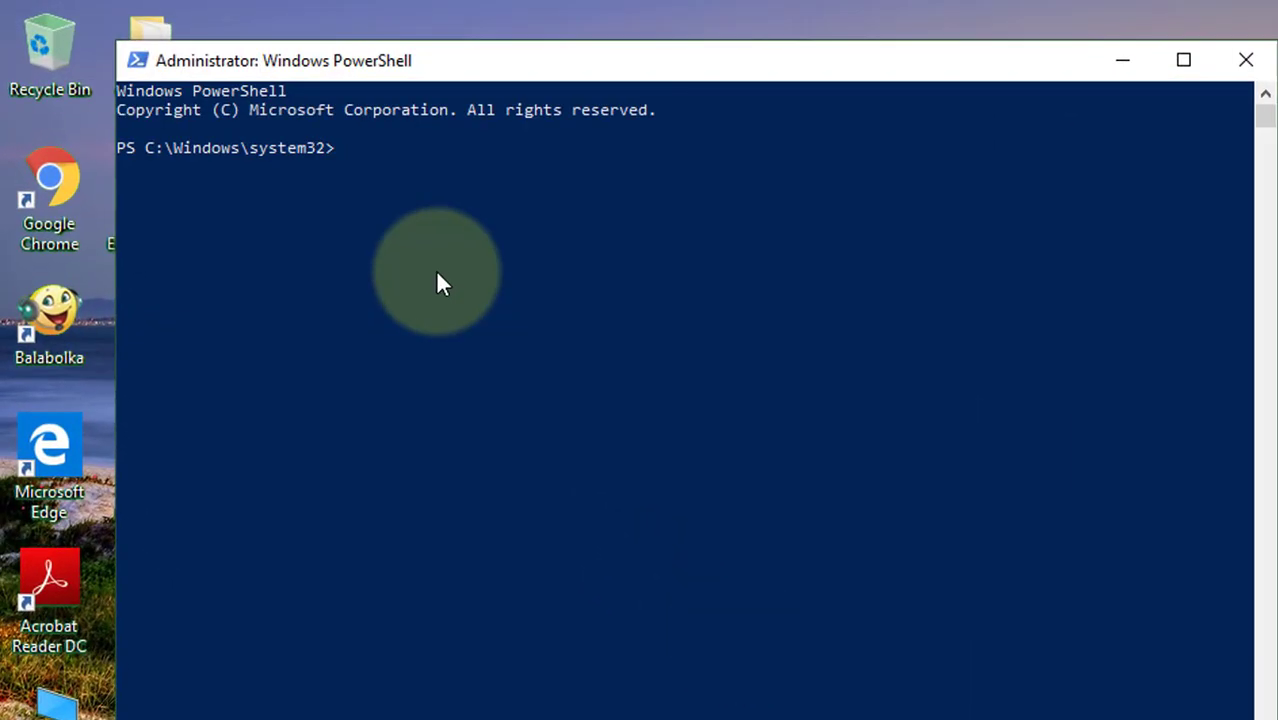
# Paste and run get-appxpackage Microsoft.ZuneVideo | remove-appxpackage, then exit PowerShell.
pyautogui.click(133, 56)
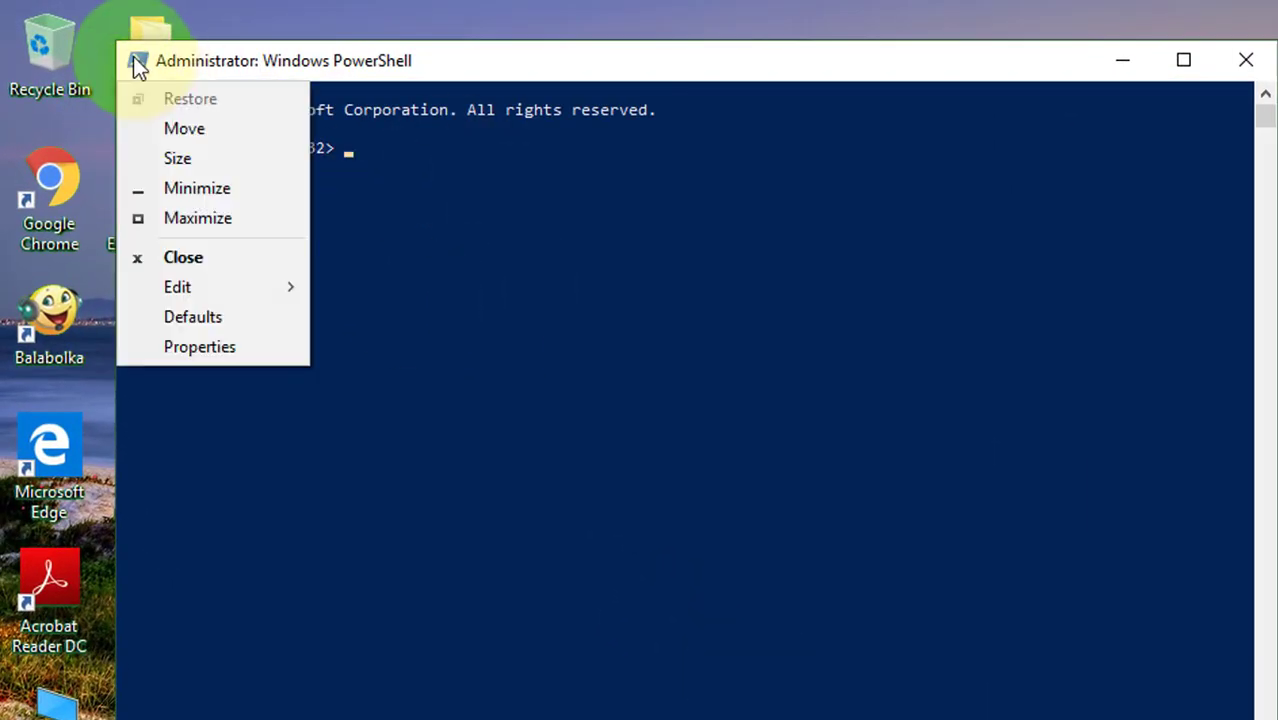
pyautogui.moveTo(181, 287)
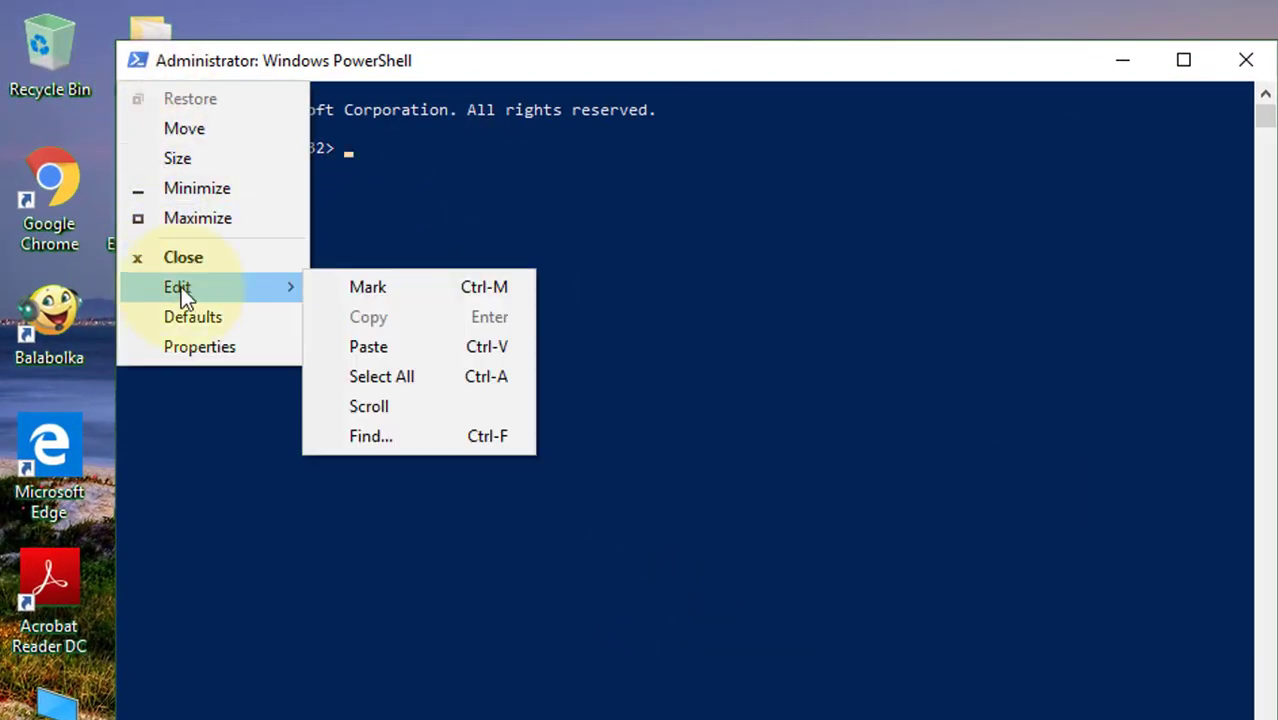
pyautogui.click(362, 348)
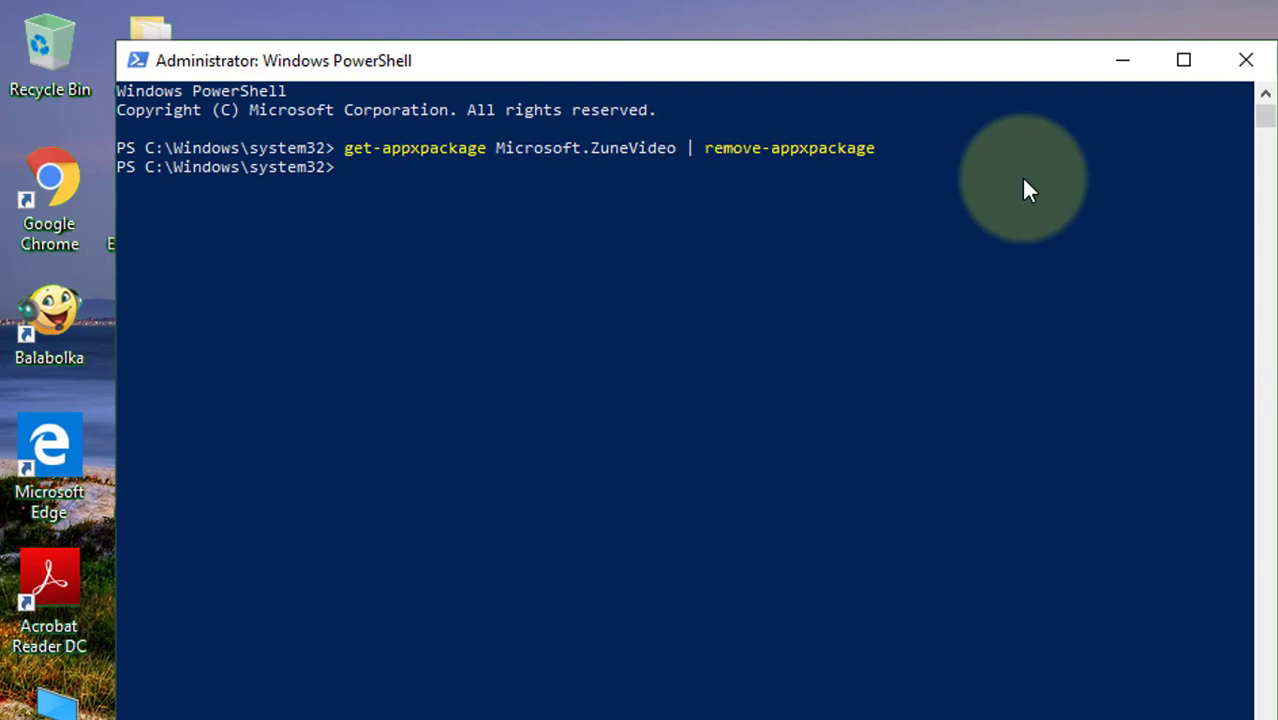
pyautogui.click(768, 222)
pyautogui.write('exit')
pyautogui.press('Return')
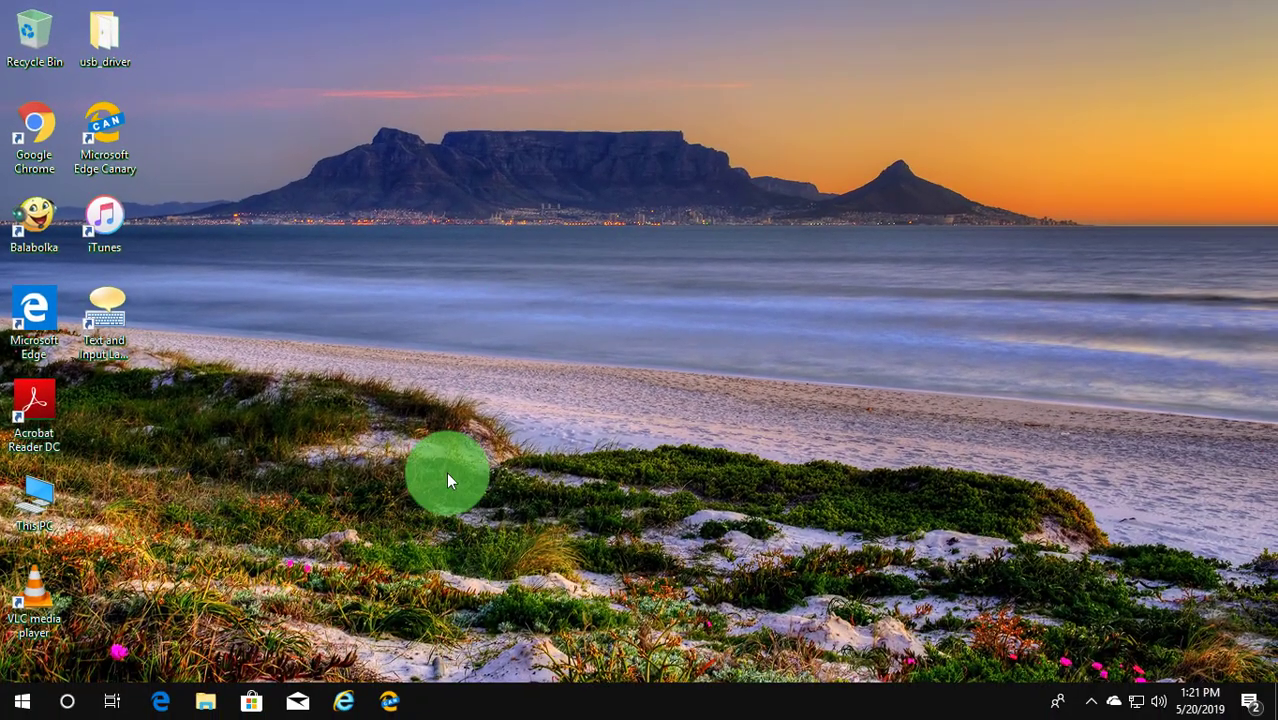
# Search for 'powershell' and launch Windows PowerShell as administrator, accepting the permission prompt.
pyautogui.click(22, 700)
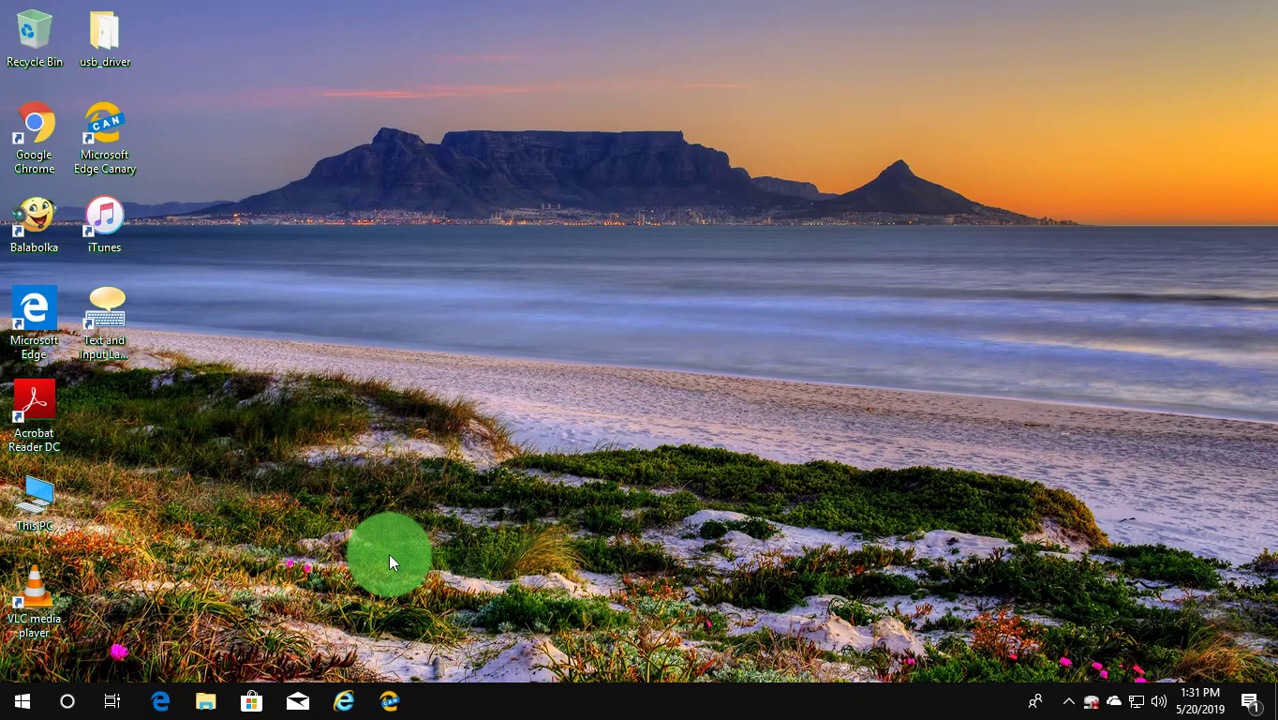
pyautogui.click(68, 703)
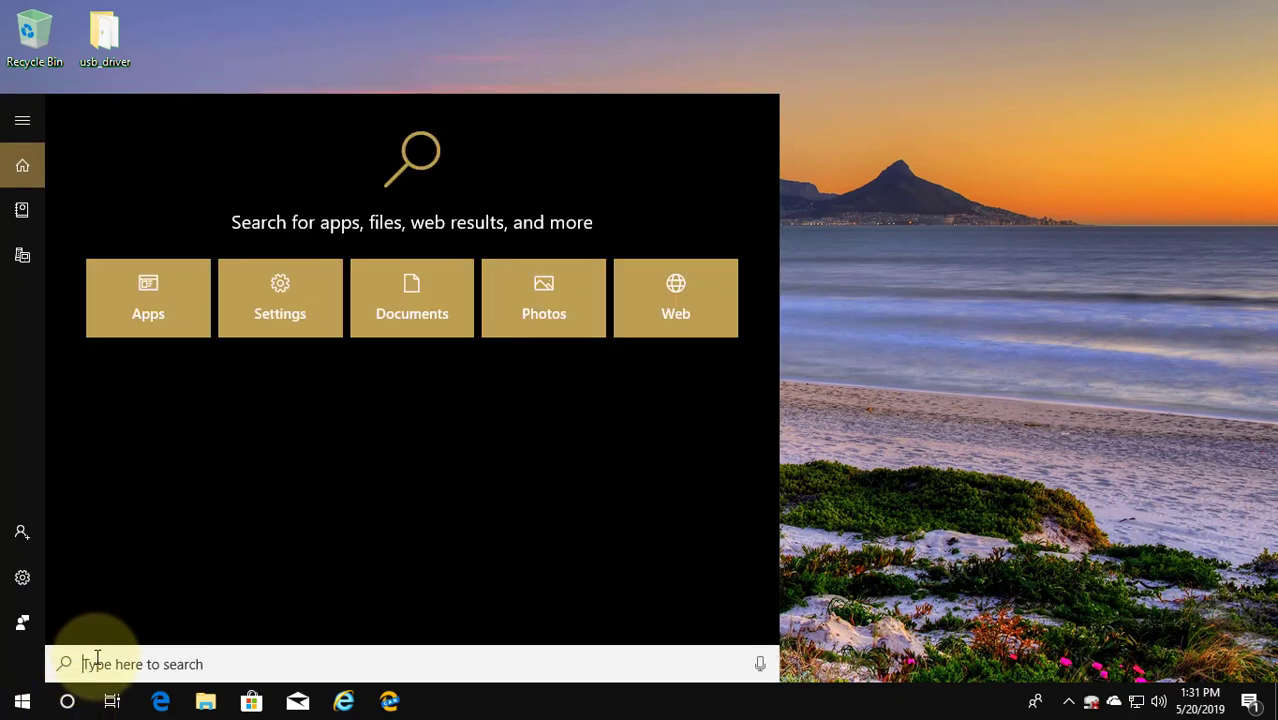
pyautogui.write('powre')
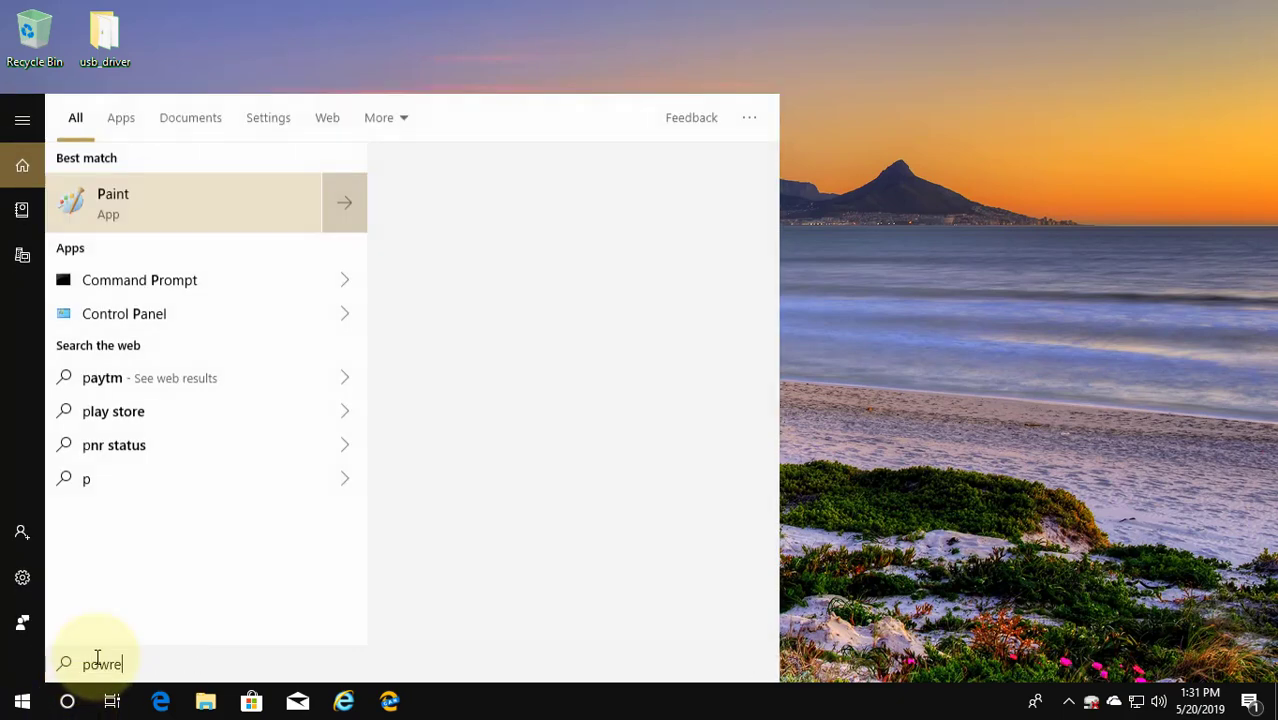
pyautogui.press('BackSpace')
pyautogui.press('BackSpace')
pyautogui.write('ershl')
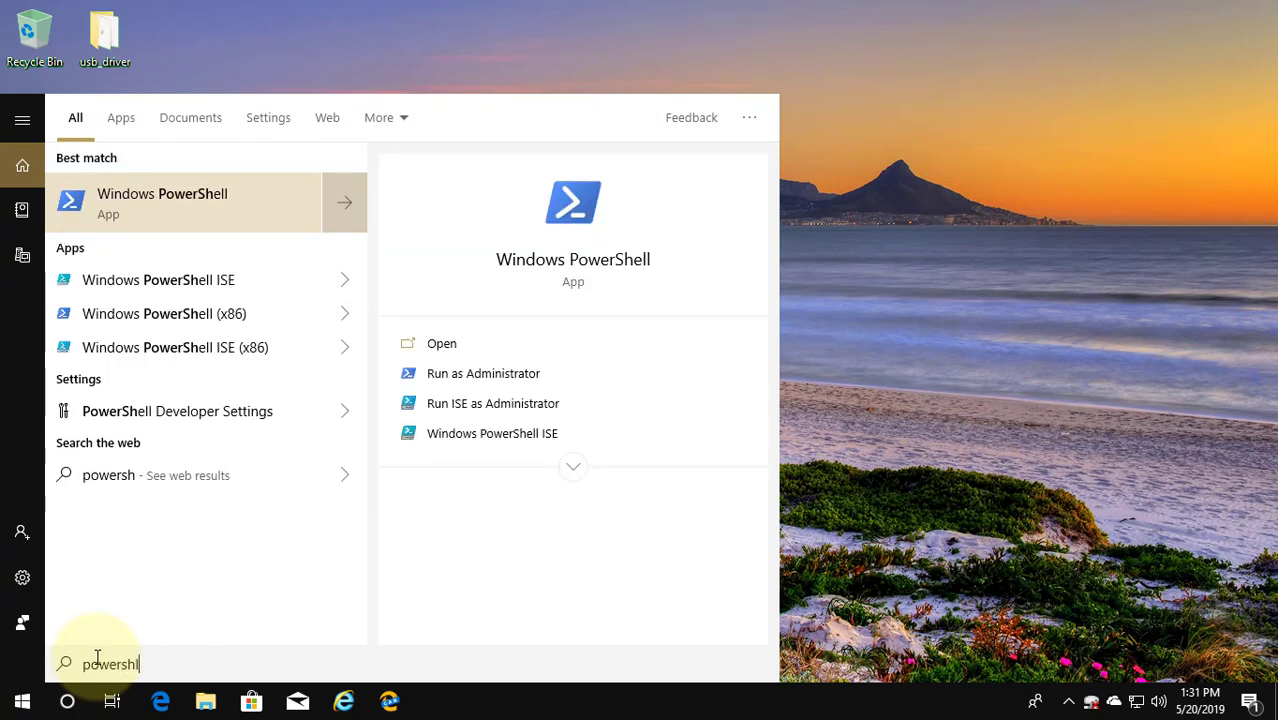
pyautogui.press('BackSpace')
pyautogui.write('ell')
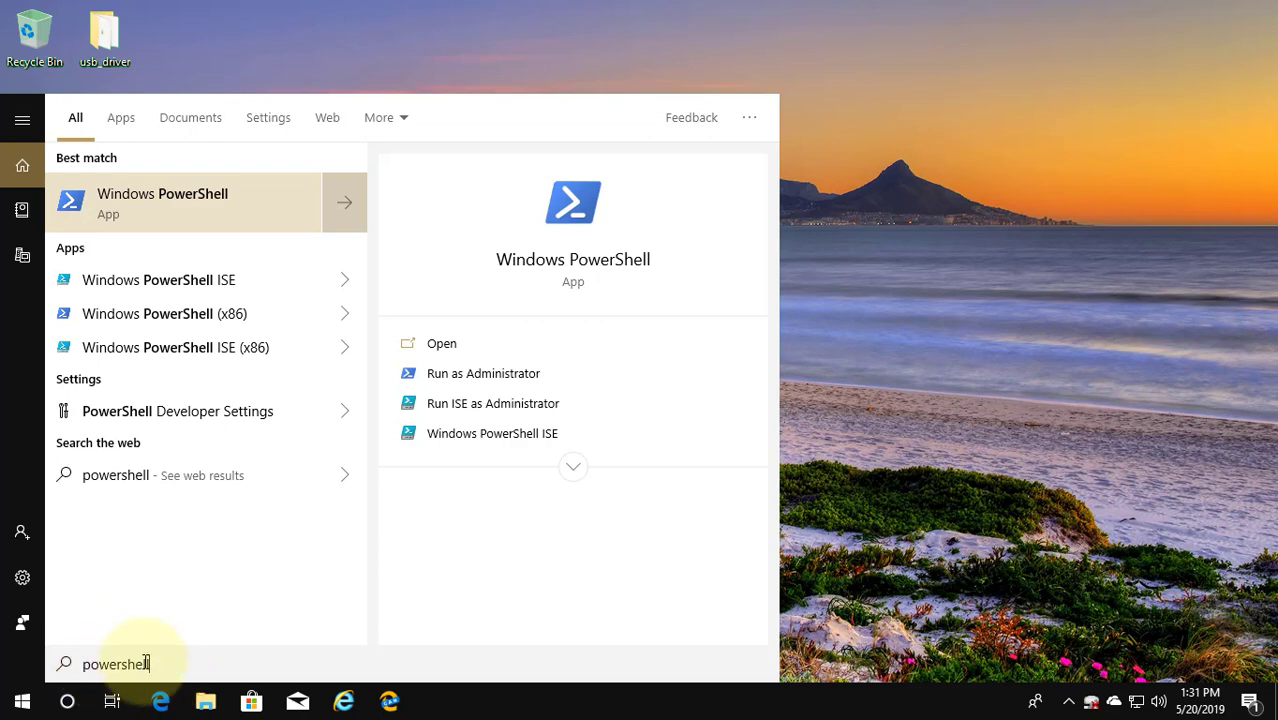
pyautogui.rightClick(174, 201)
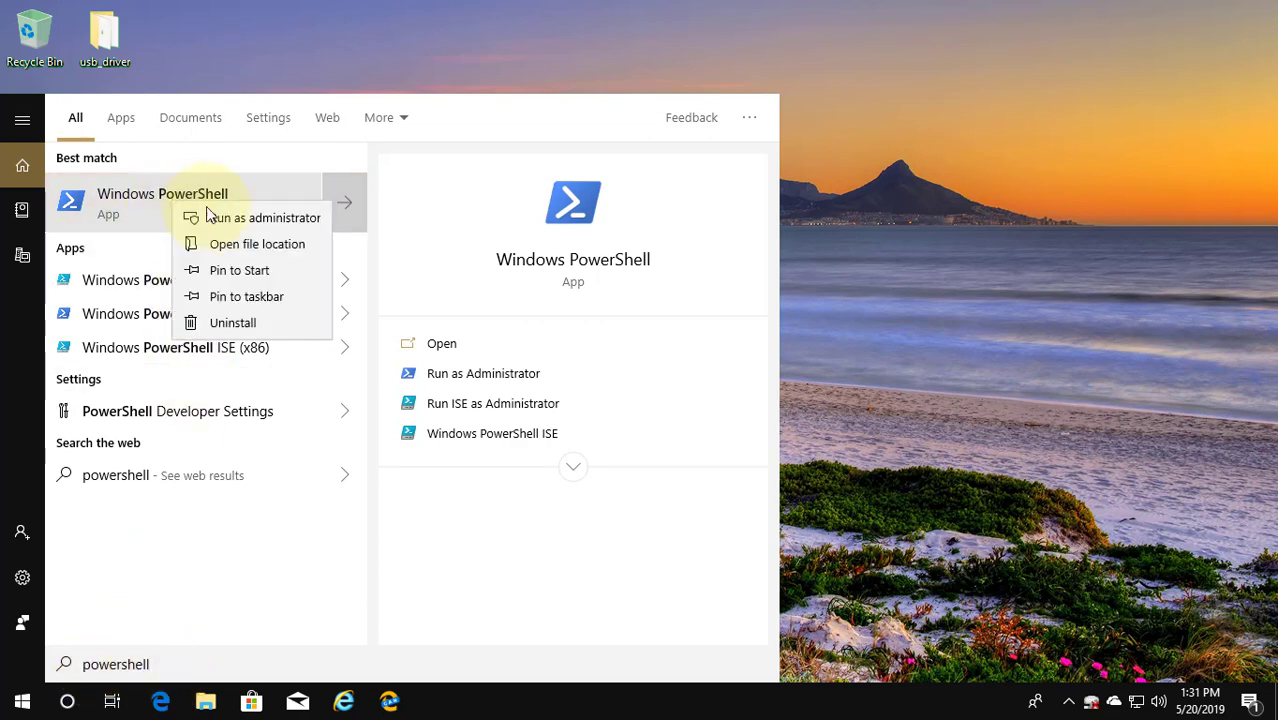
pyautogui.press('Escape')
pyautogui.hotkey('ctrl', 'shift', 'Return')
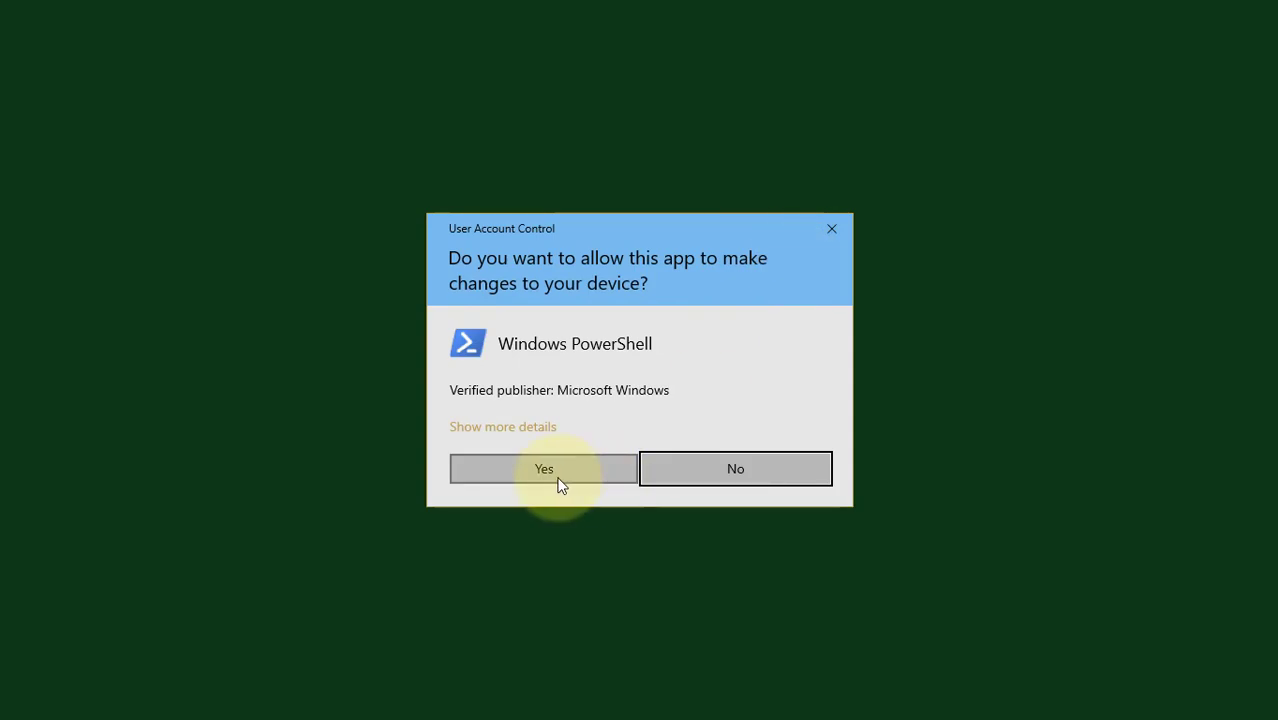
pyautogui.click(558, 479)
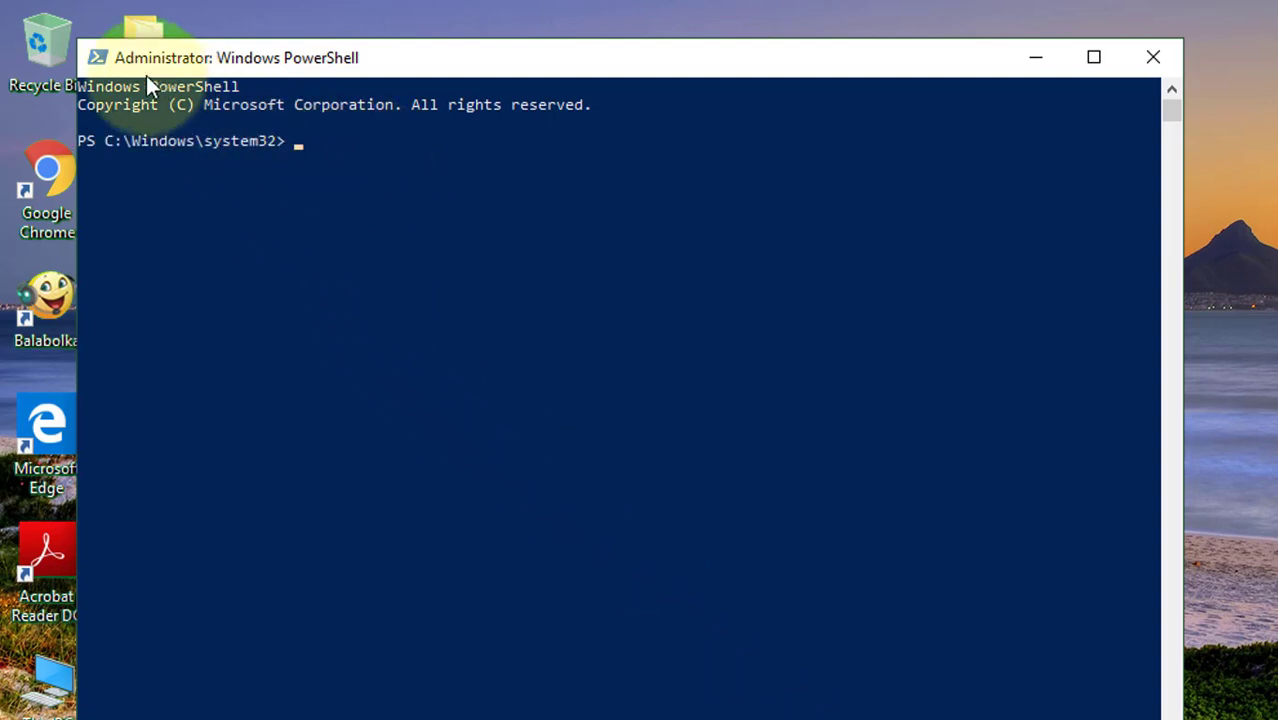
# Paste and run the Get-AppxPackage -allusers Microsoft.ZuneVideo re-registration command, then exit PowerShell.
pyautogui.click(91, 57)
pyautogui.moveTo(141, 269)
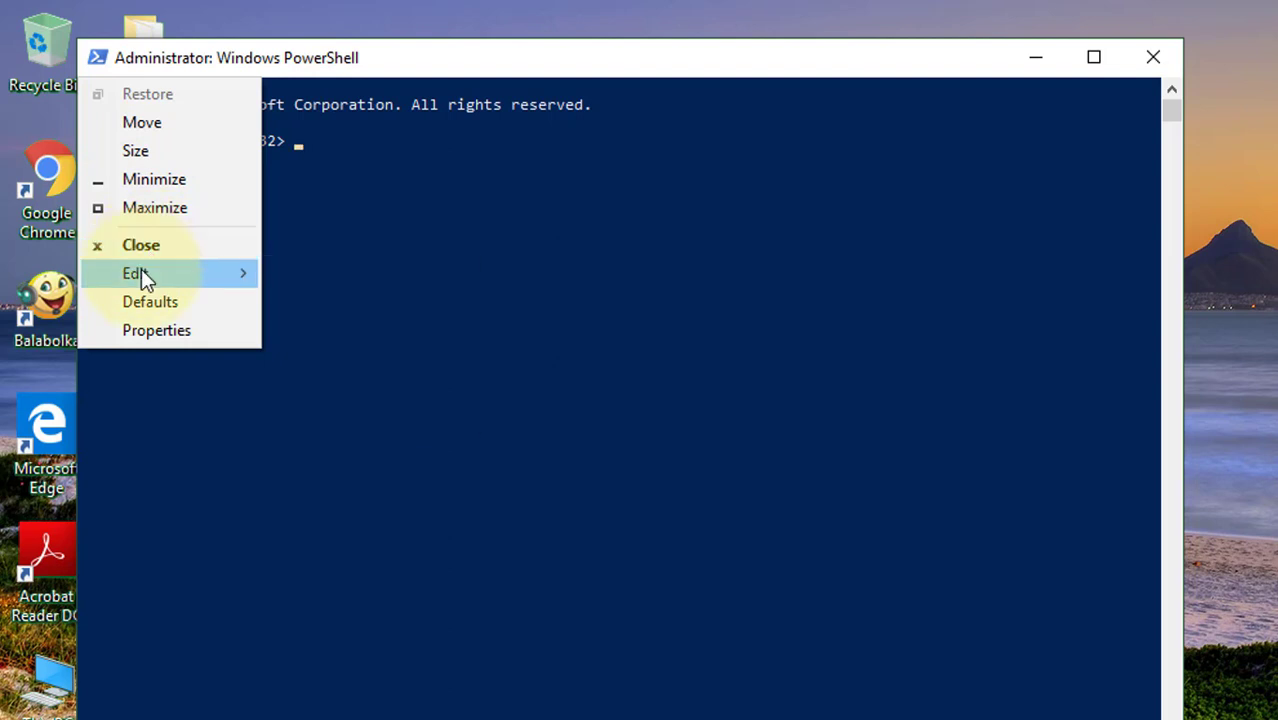
pyautogui.click(341, 332)
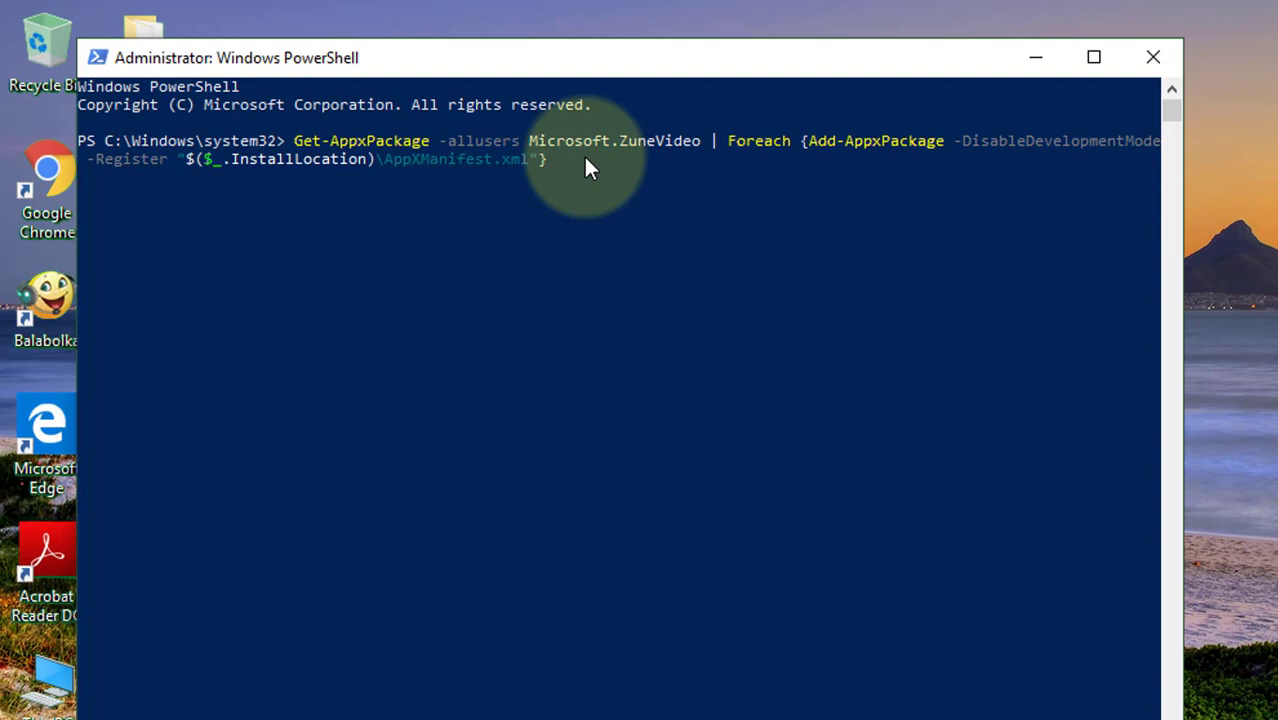
pyautogui.press('Return')
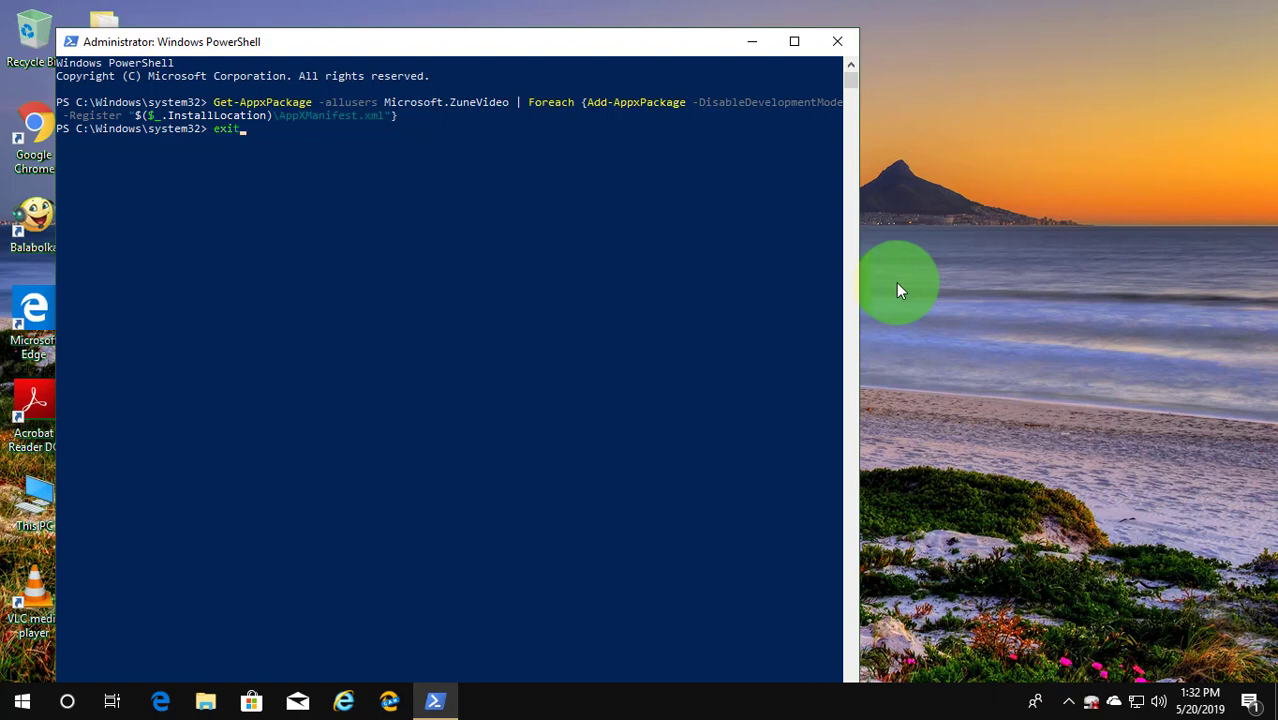
pyautogui.press('Return')
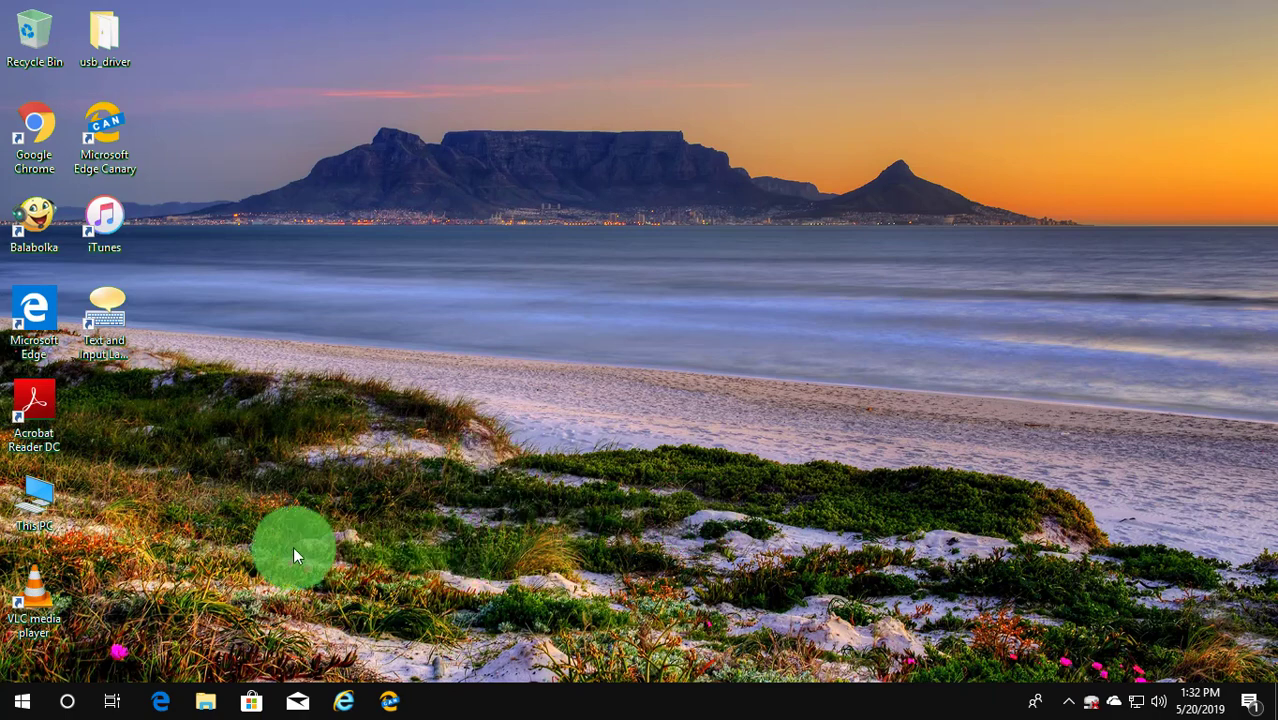
# Restart the computer from the Start menu's power options.
pyautogui.click(22, 699)
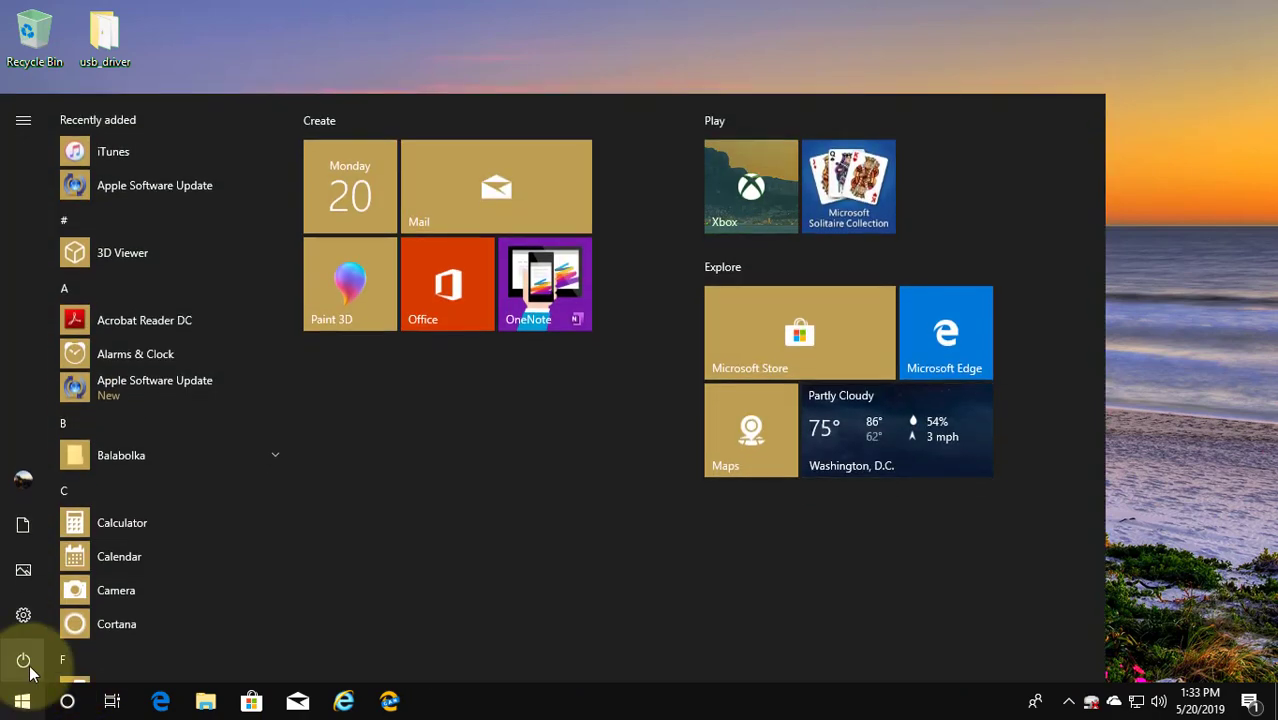
pyautogui.click(24, 661)
pyautogui.click(44, 607)
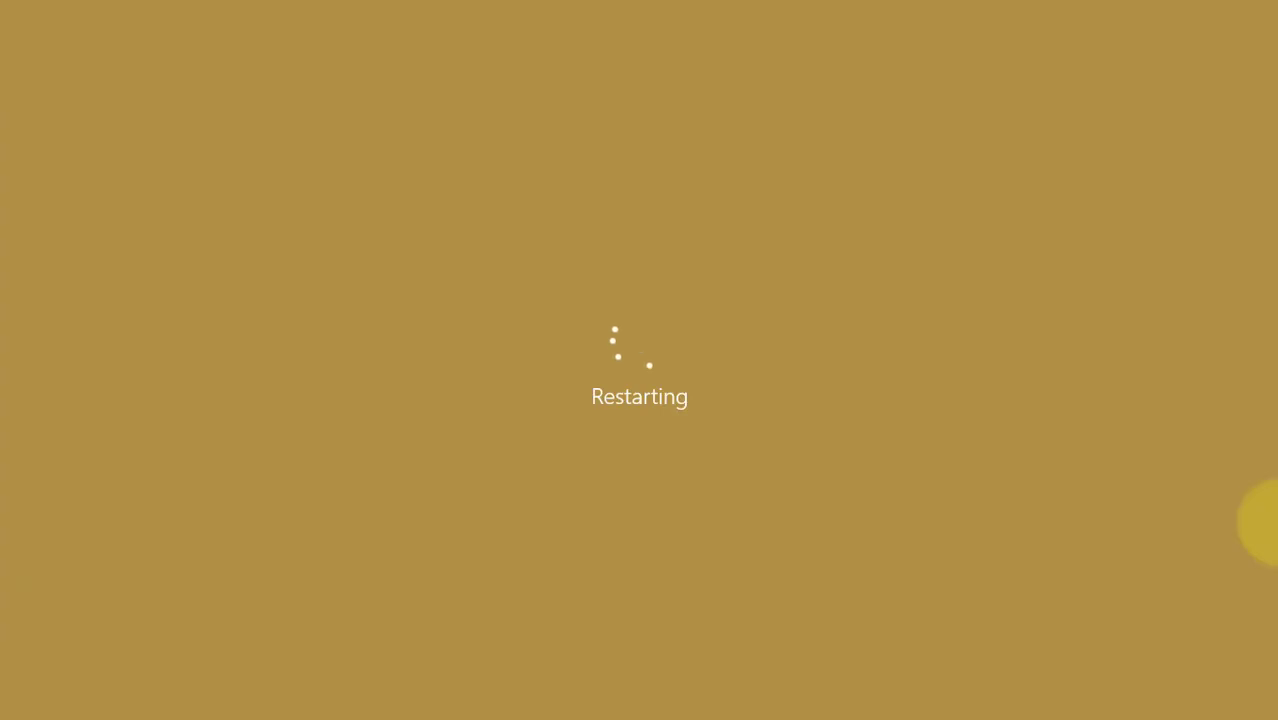